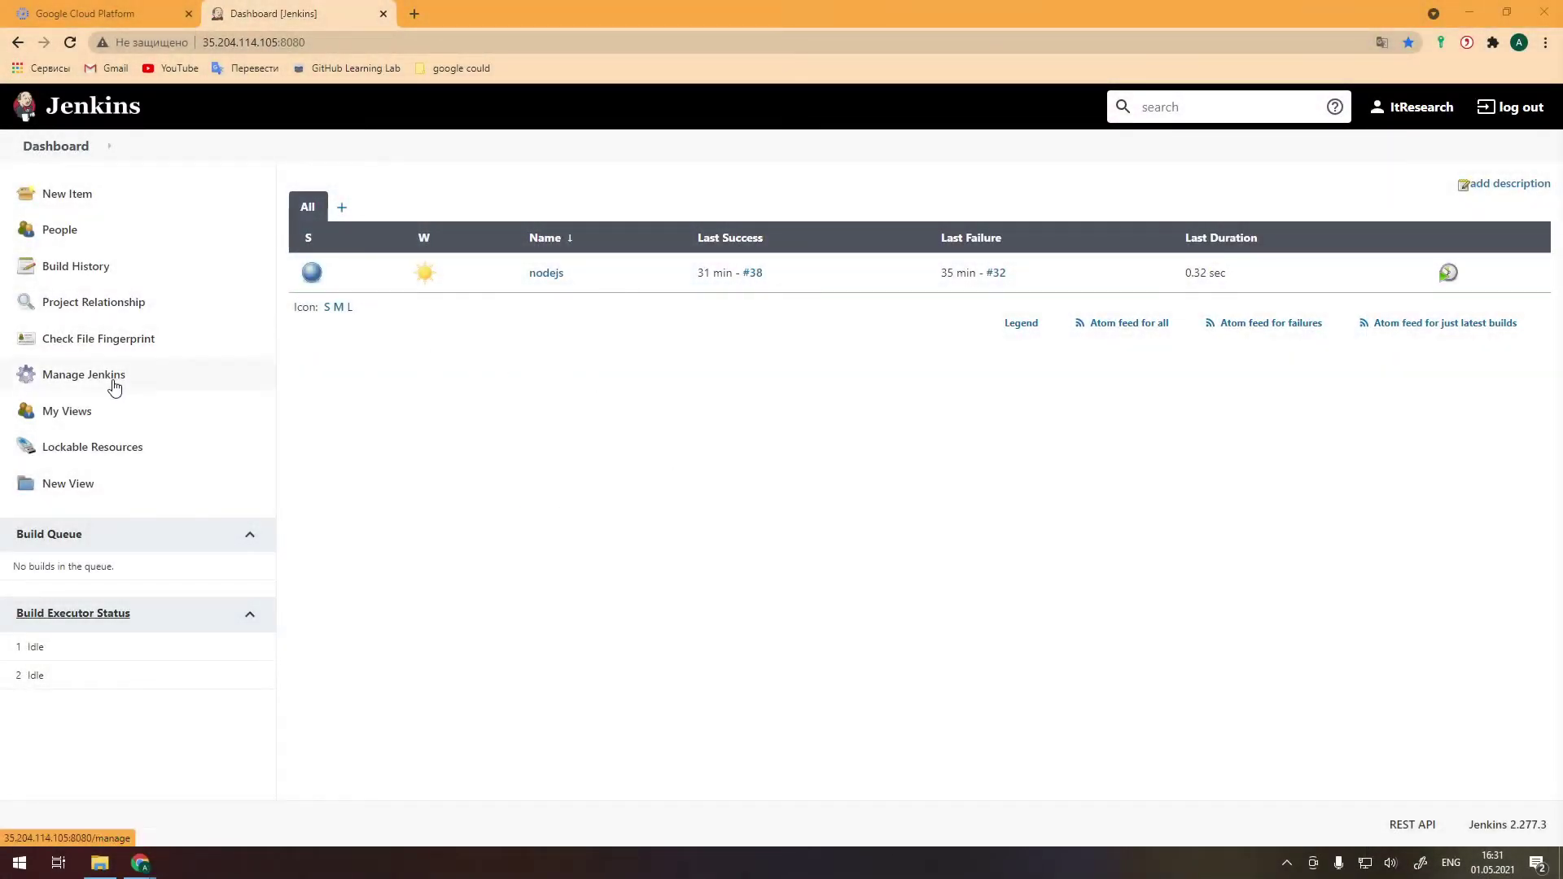
Filter installed plugins by 'ssh' to find Publish Over SSH, check Available, then return
click(84, 375)
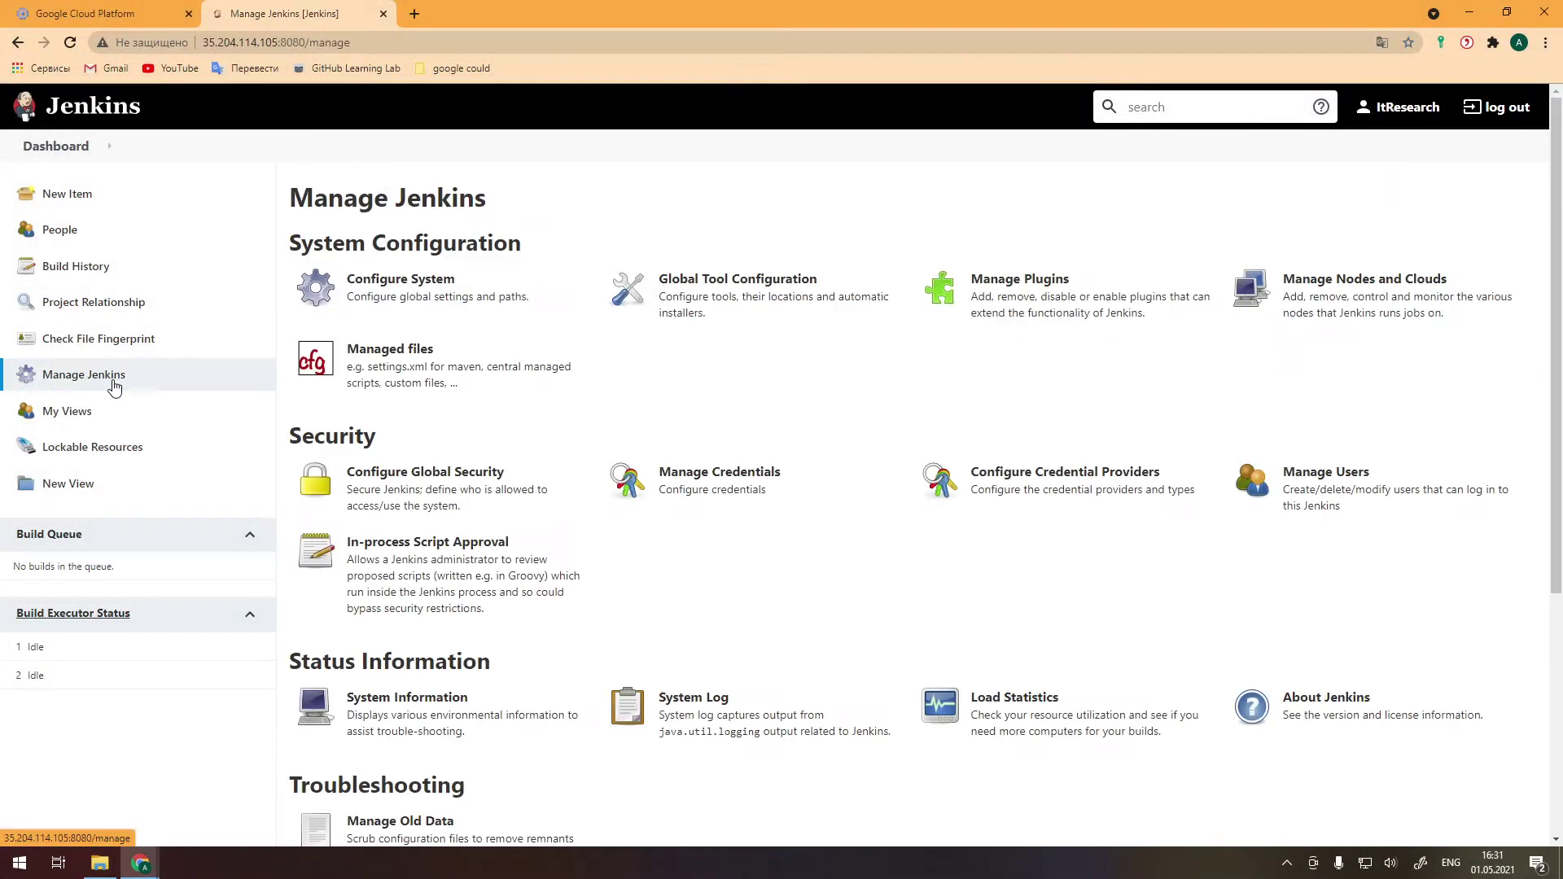
click(1013, 290)
click(466, 239)
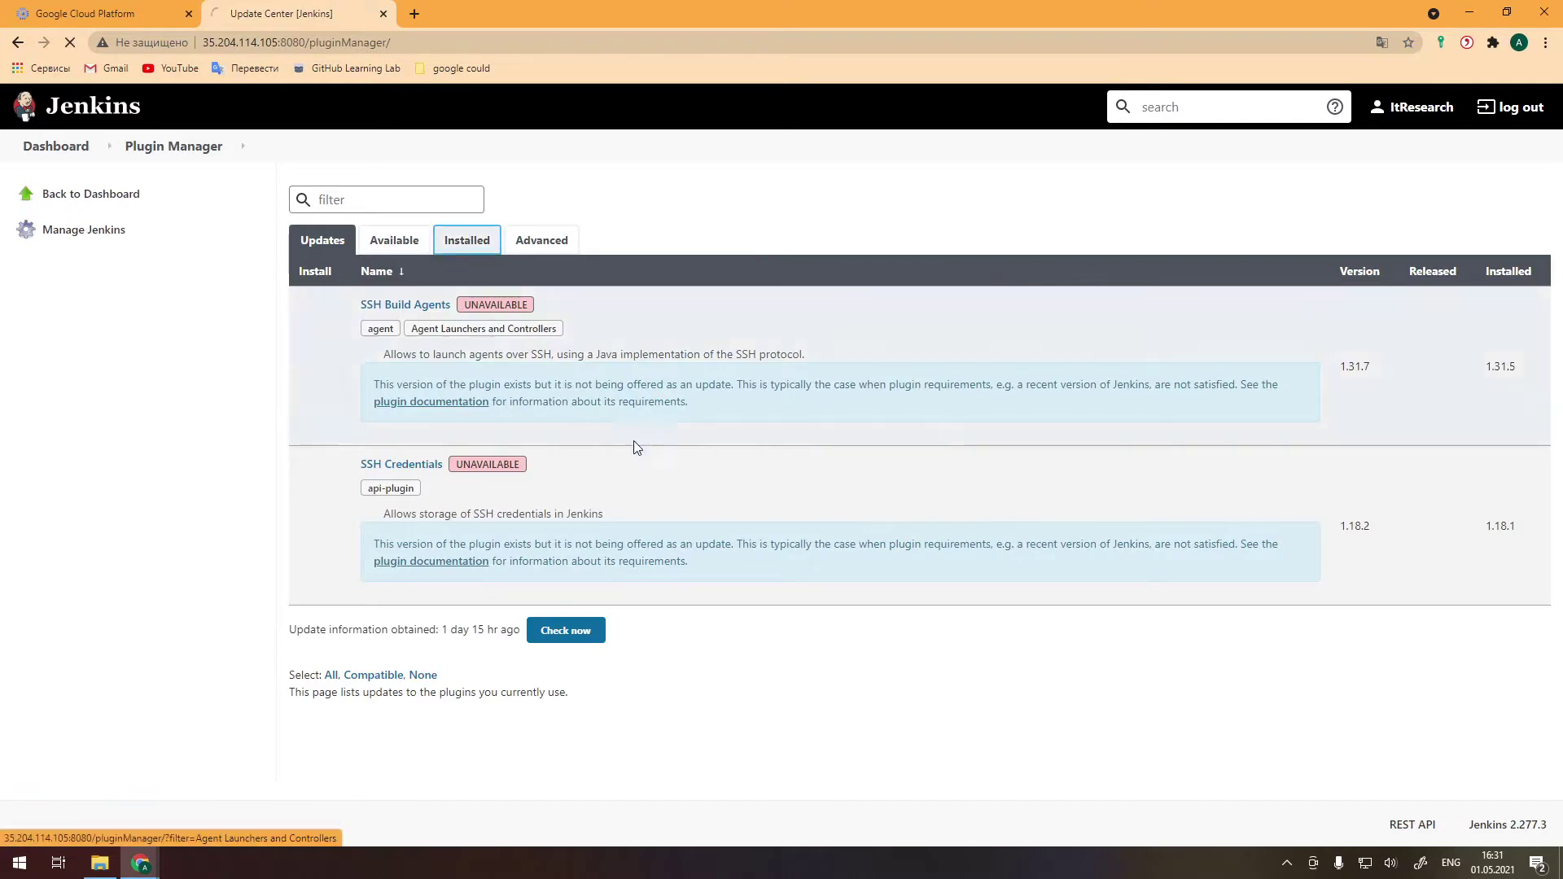
click(370, 199)
text(s)
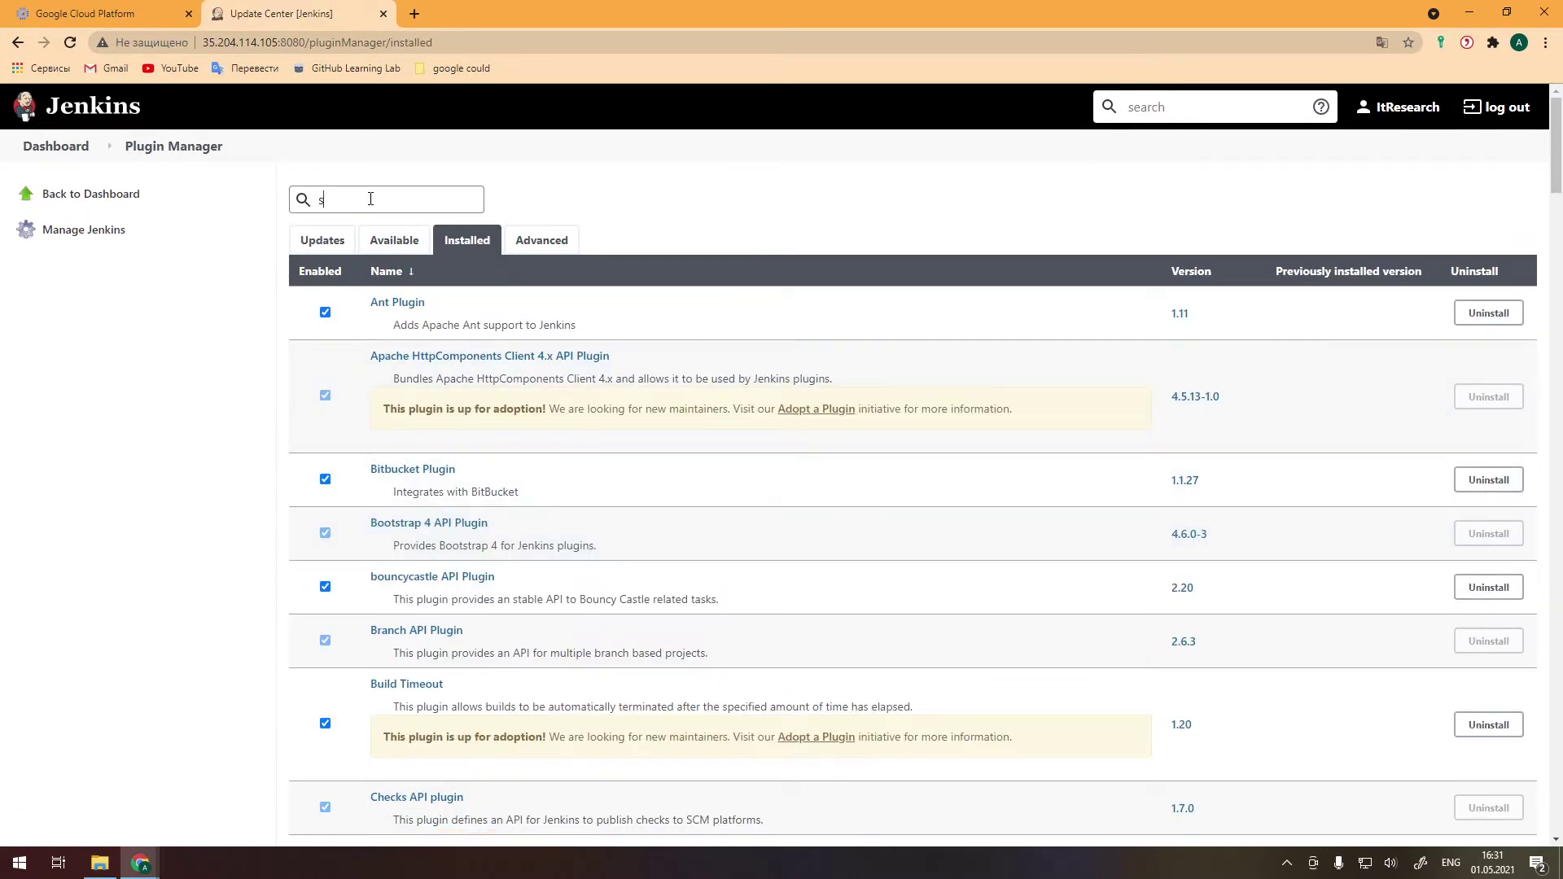
text(sd)
key(BackSpace)
text(h)
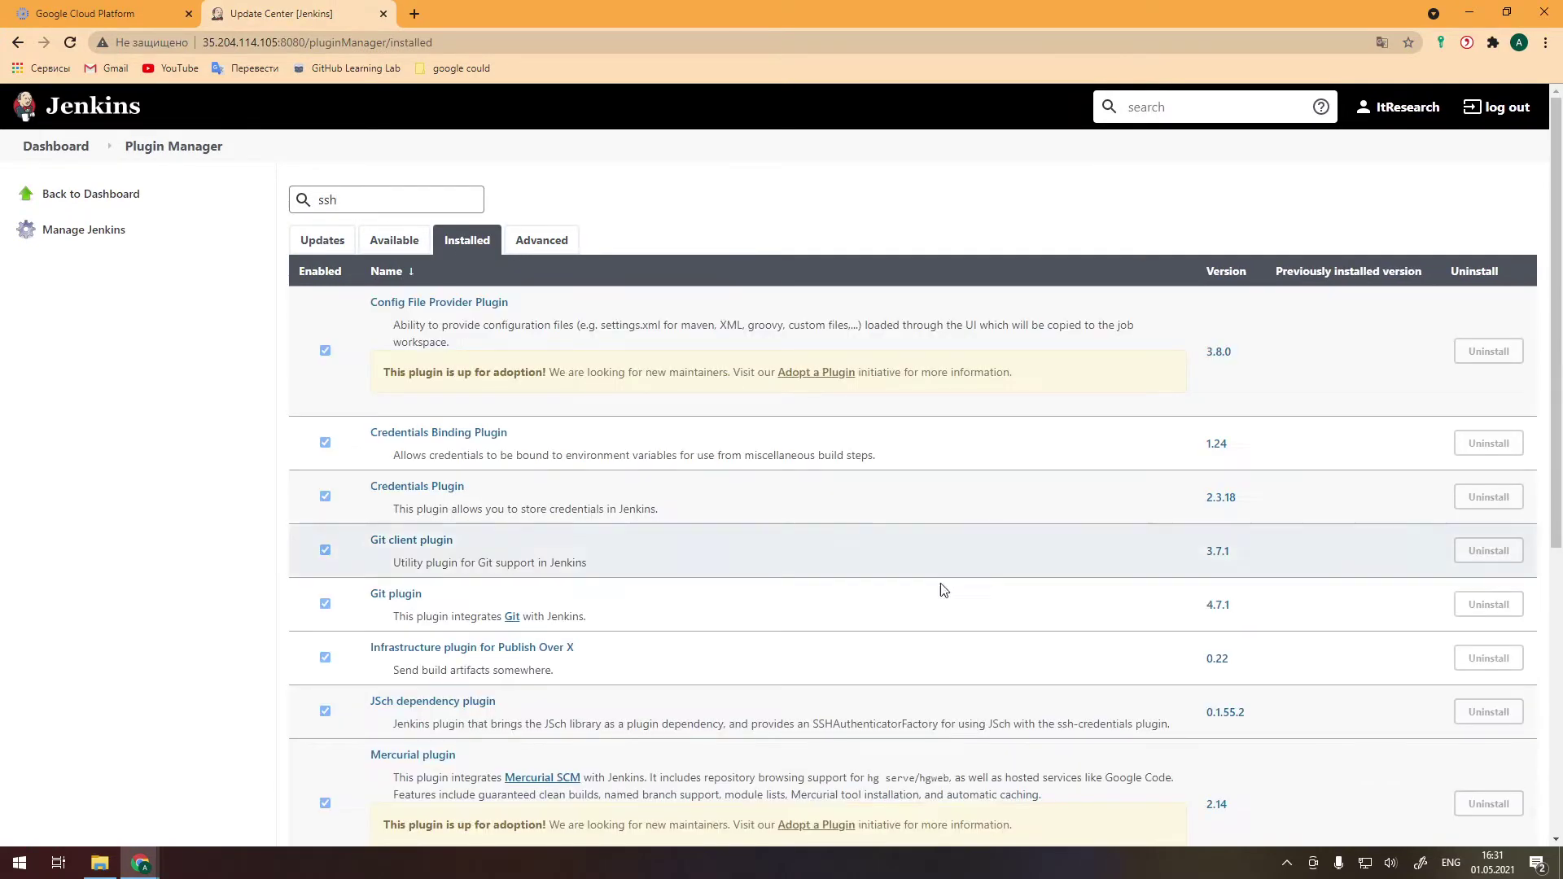
scroll(909, 611, down, 5)
drag(364, 403, 462, 403)
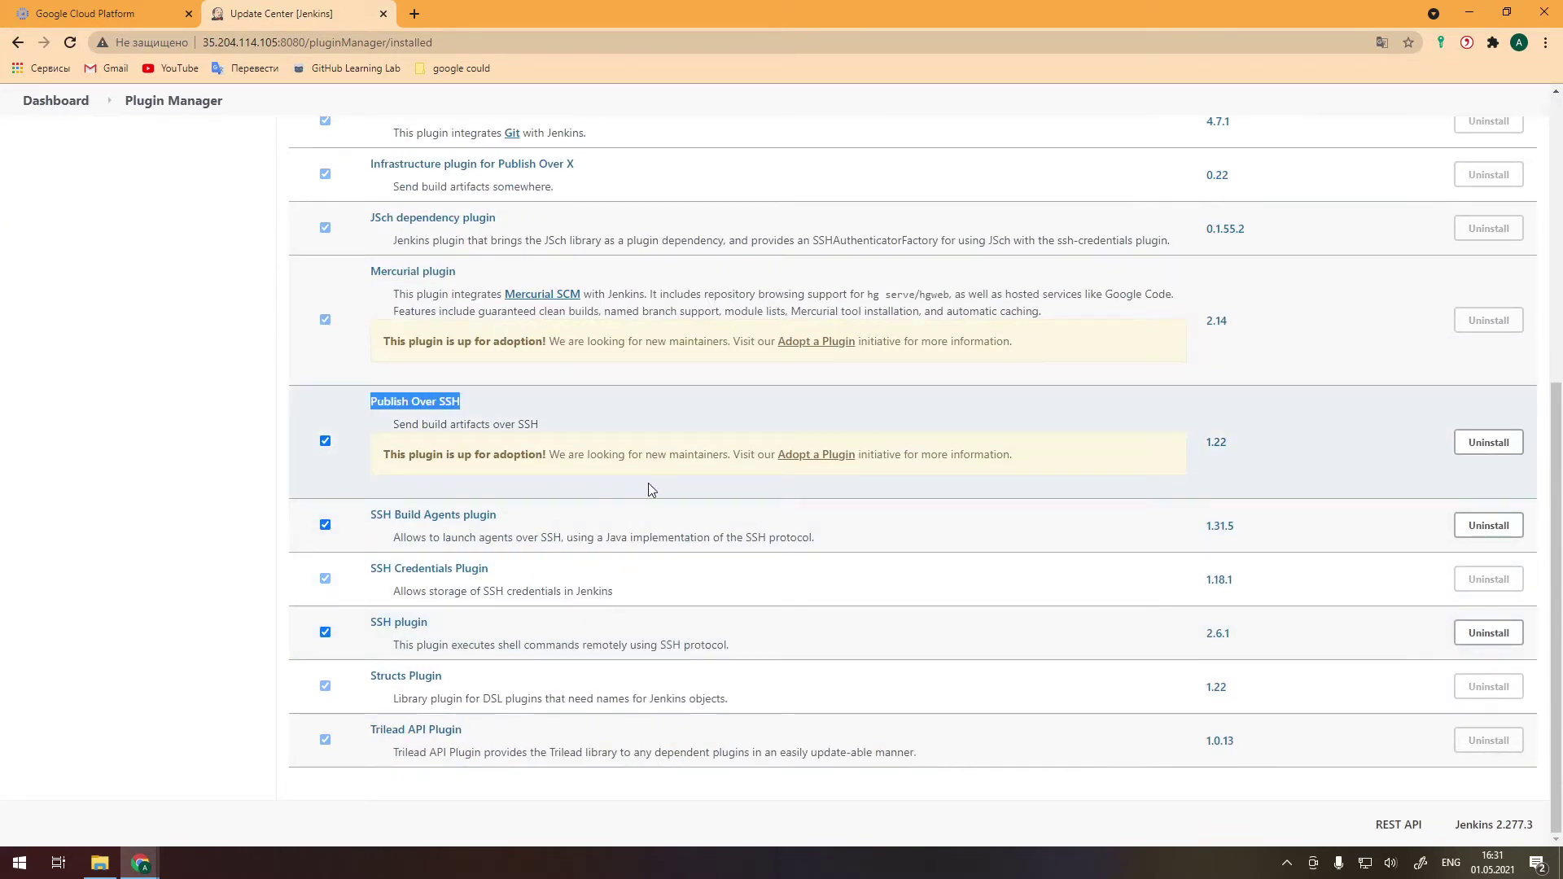
scroll(649, 482, up, 2)
scroll(601, 526, up, 5)
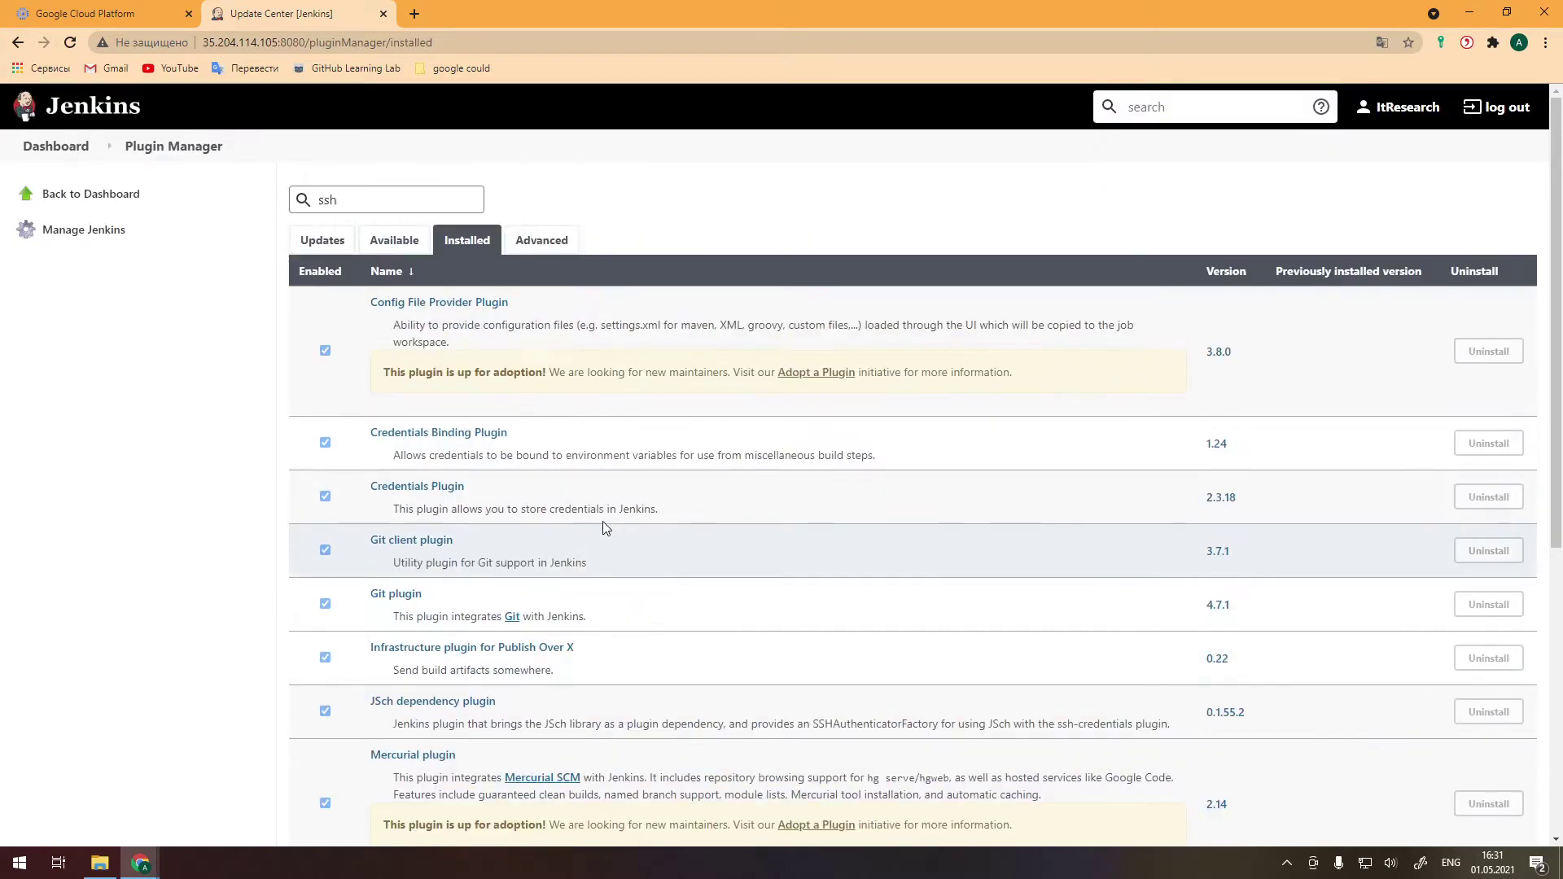
scroll(391, 219, down, 5)
scroll(480, 229, up, 4)
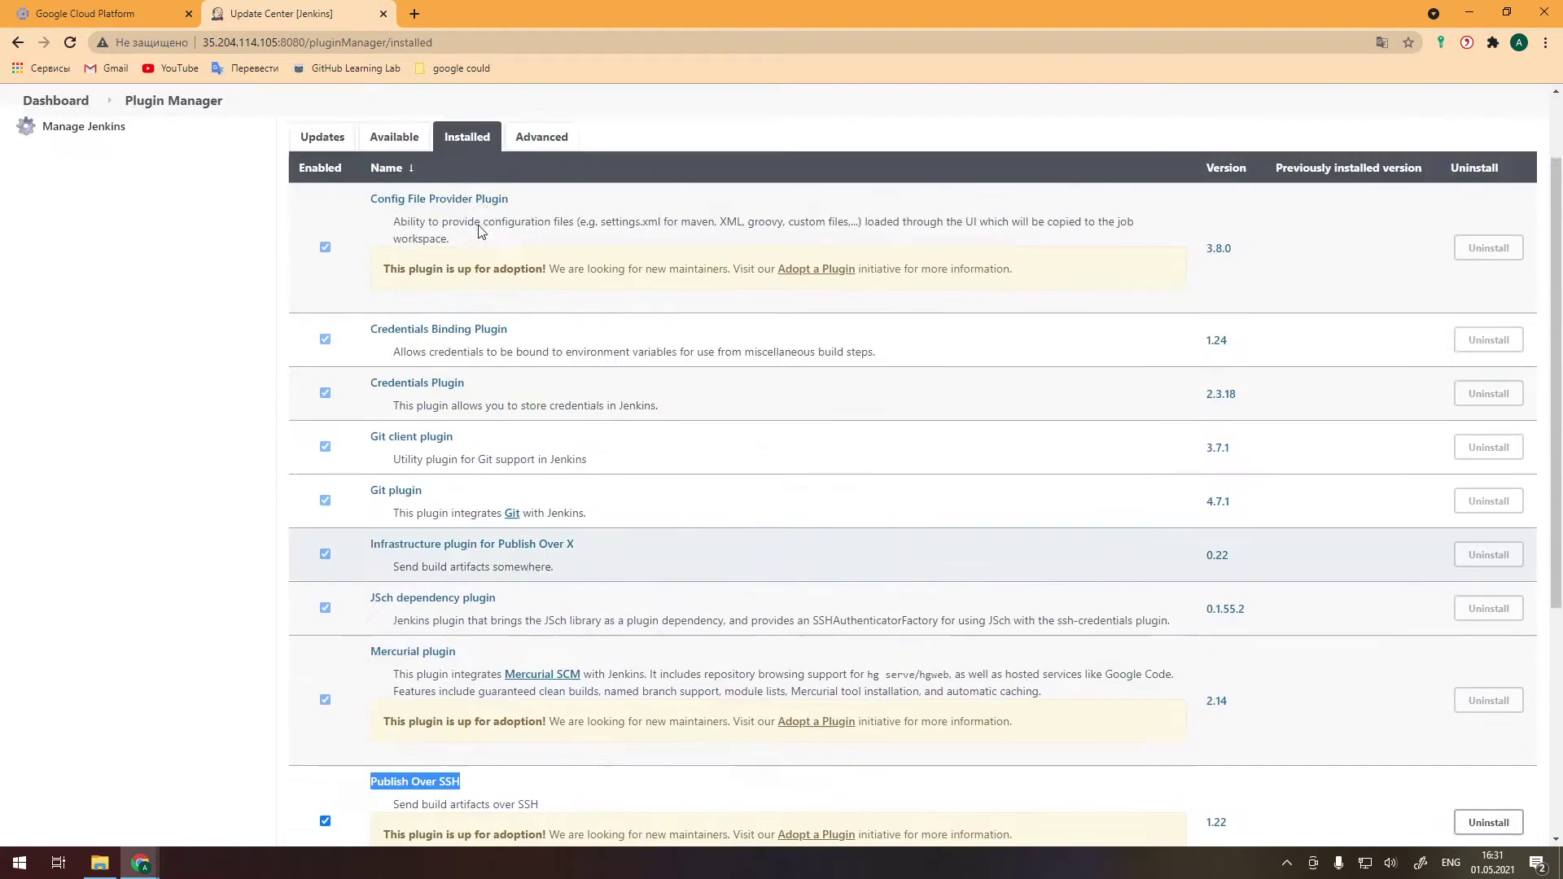
scroll(480, 229, up, 1)
click(394, 162)
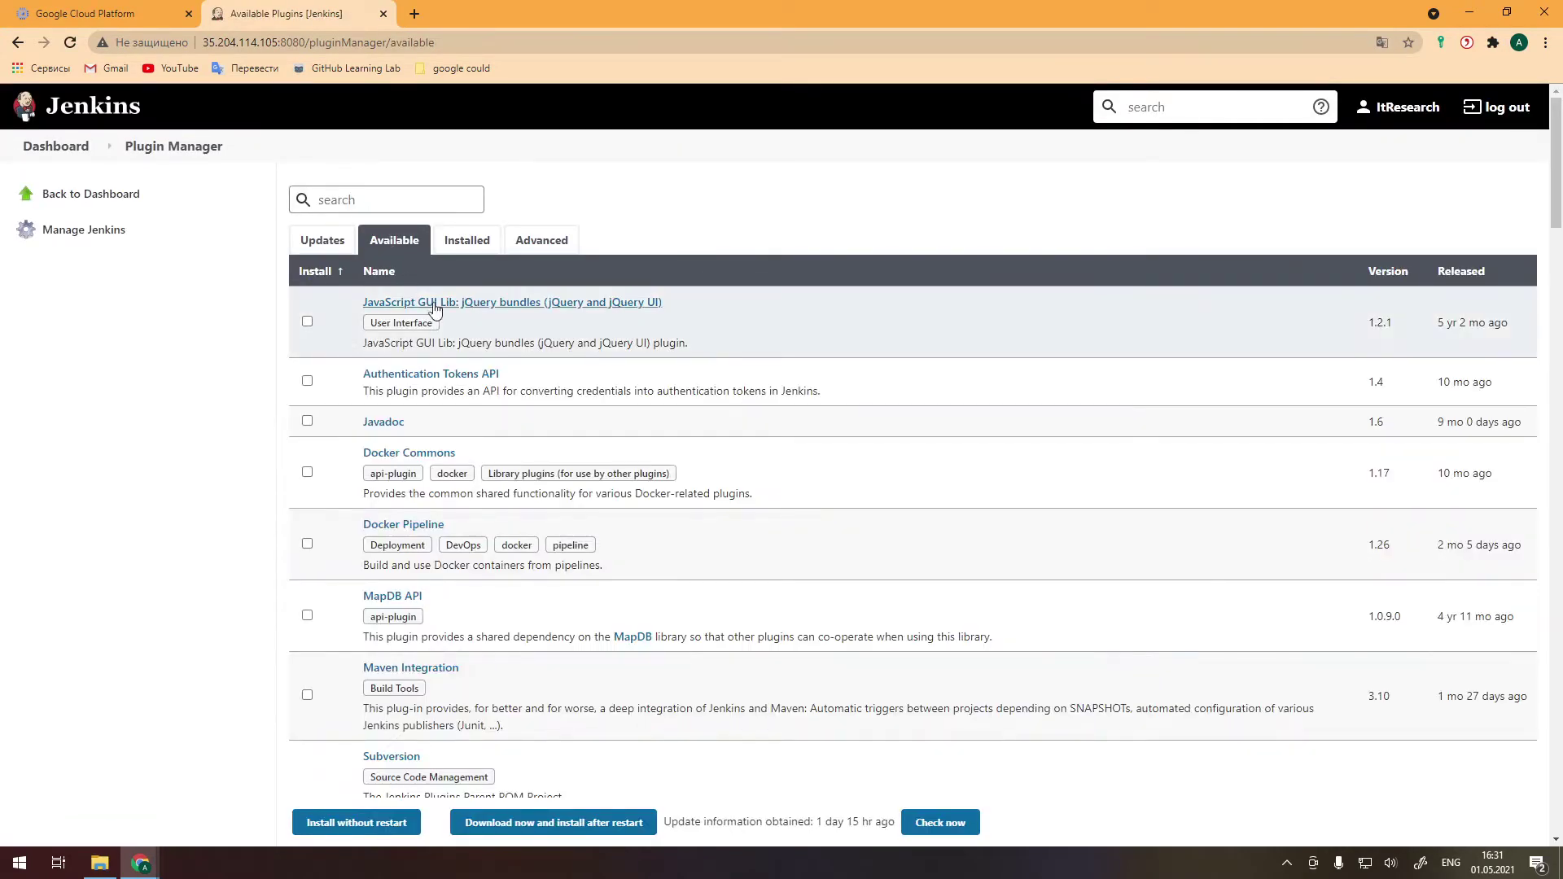
mouse_move(55, 100)
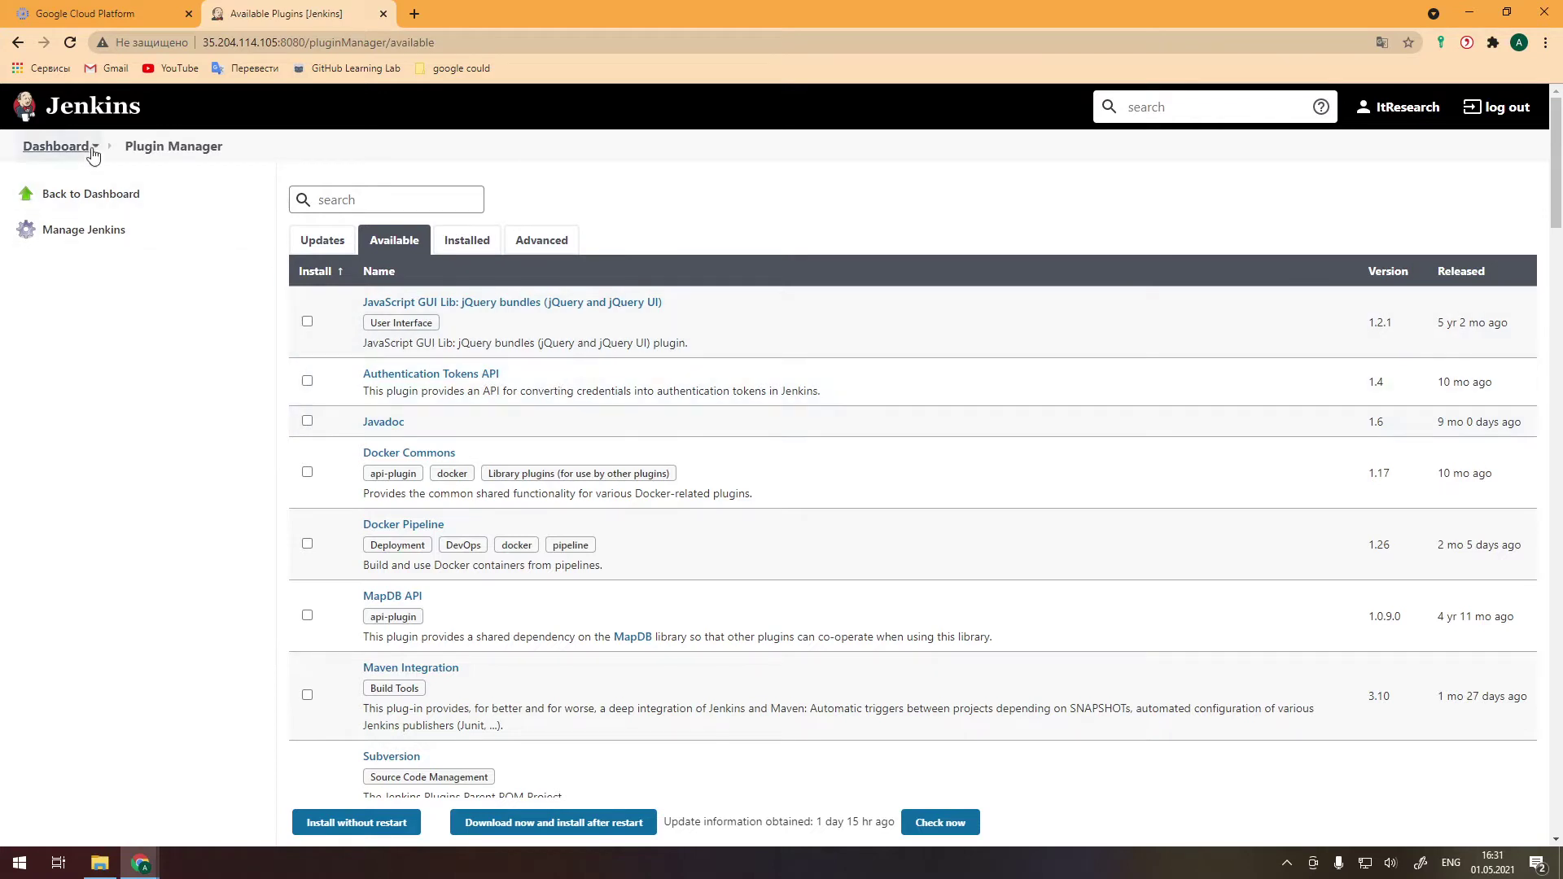
click(59, 147)
Open Configure System at the Publish over SSH Path to key field, with the SSH terminal beside it
click(83, 375)
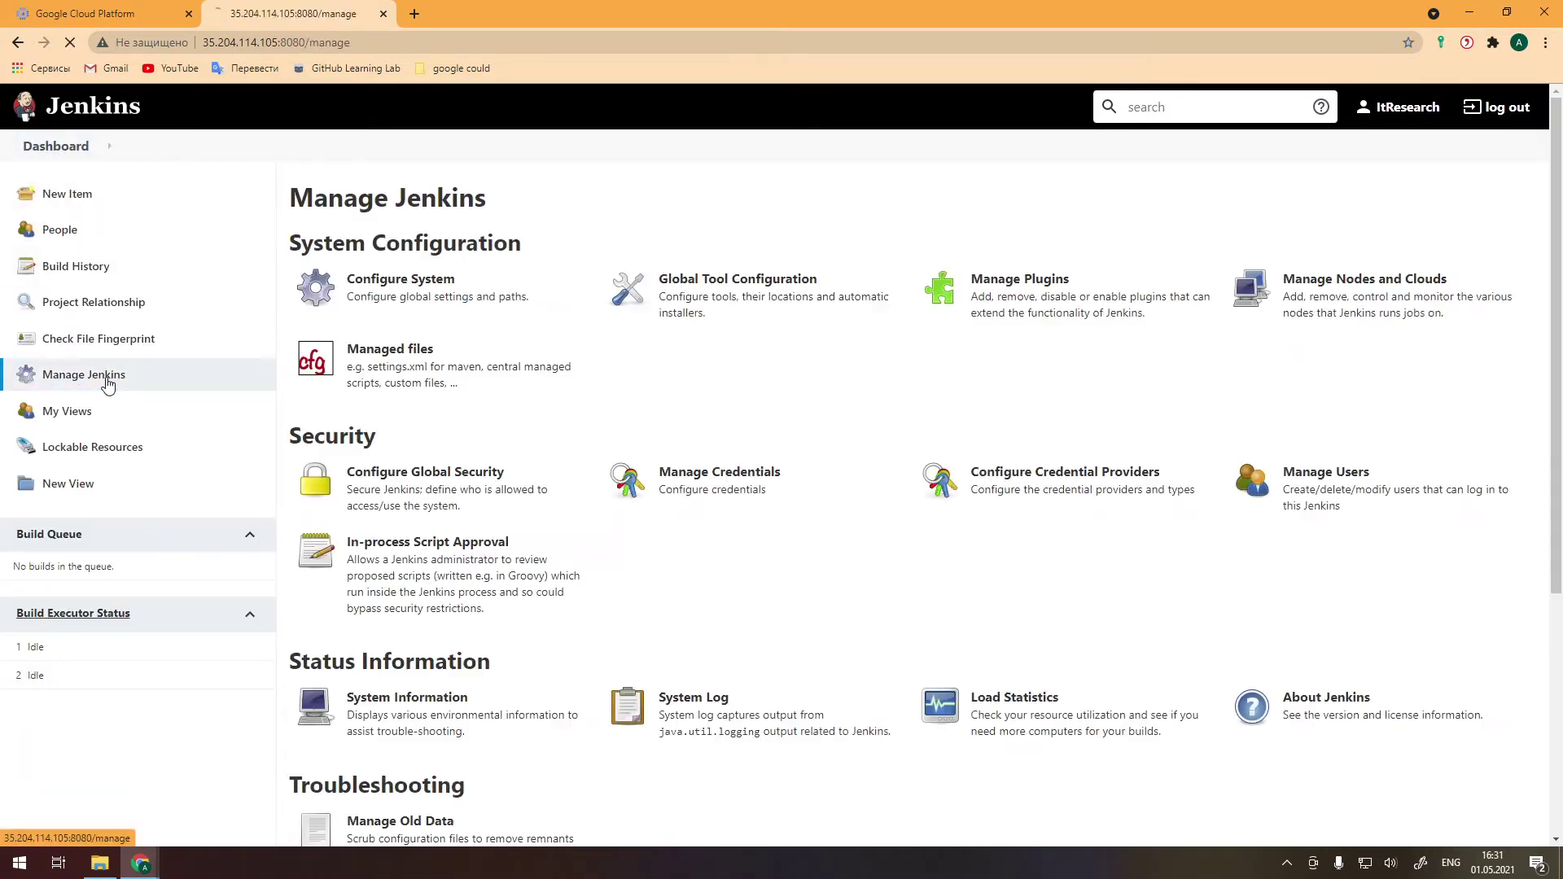
click(401, 279)
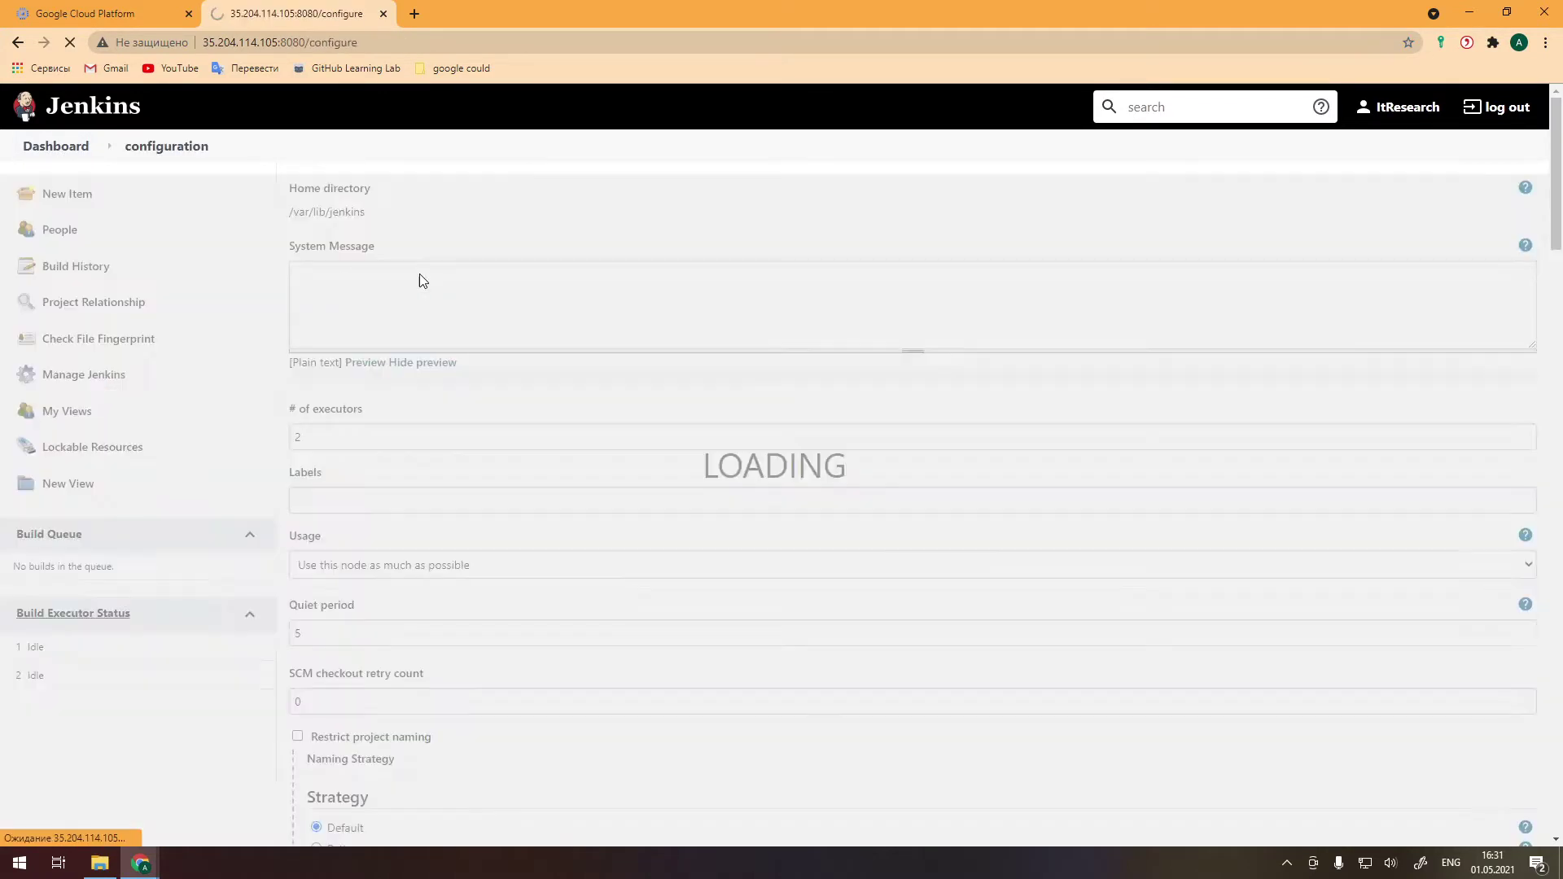
scroll(489, 428, down, 5)
scroll(551, 488, down, 5)
scroll(686, 539, down, 5)
scroll(687, 539, down, 5)
scroll(687, 539, down, 5)
scroll(733, 525, down, 5)
scroll(935, 522, down, 5)
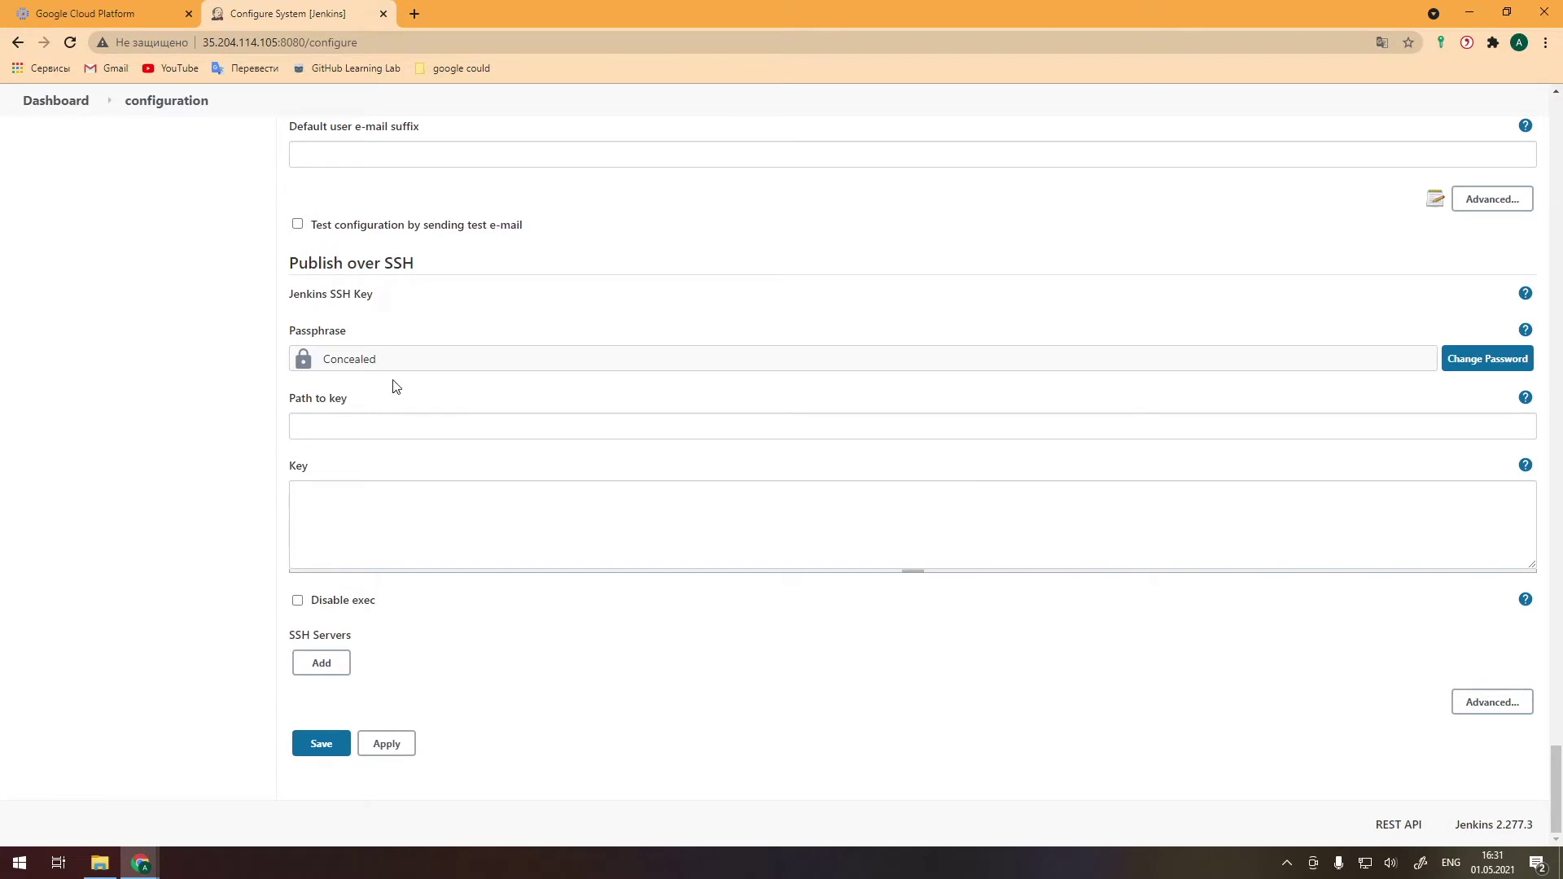
click(403, 422)
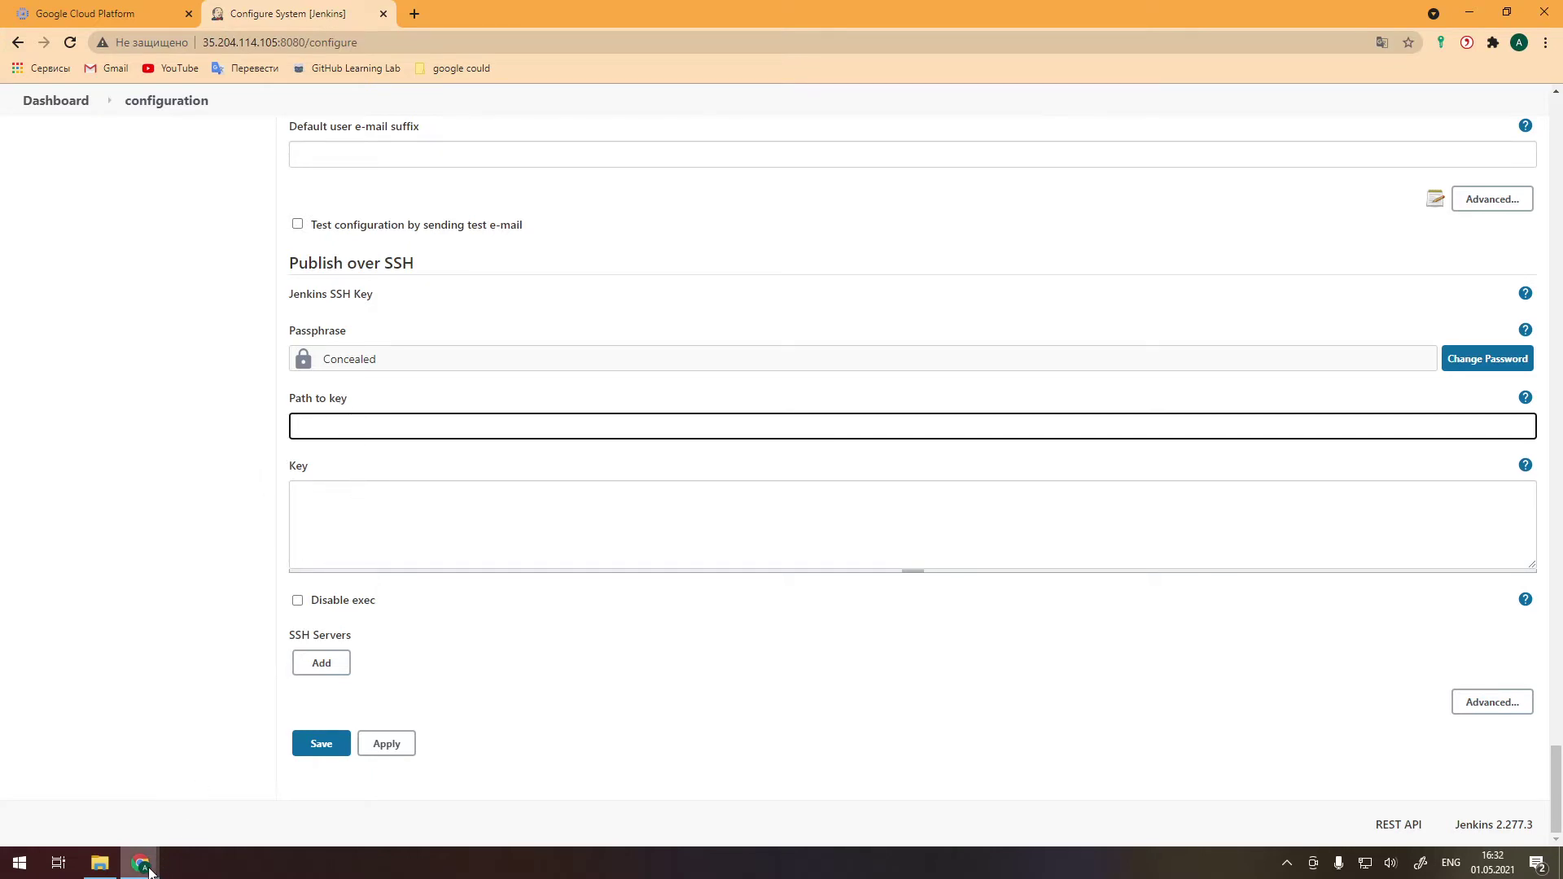
mouse_move(140, 864)
click(236, 794)
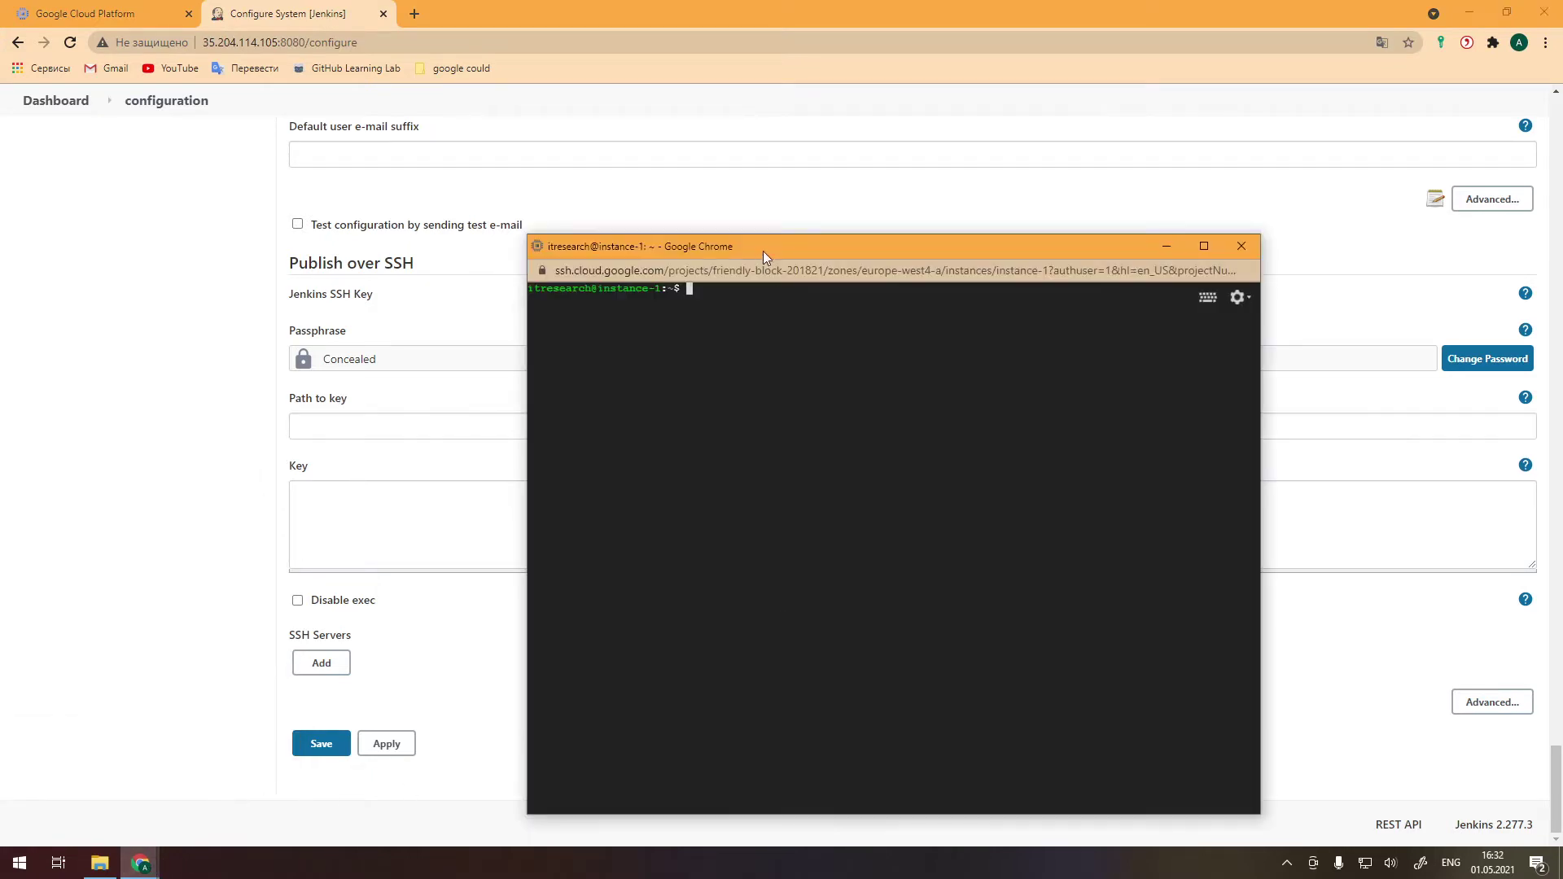
Create the ssh folder with mkdir and generate an RSA PEM key pair at ~/ssh/id_rsa
drag(764, 251, 912, 227)
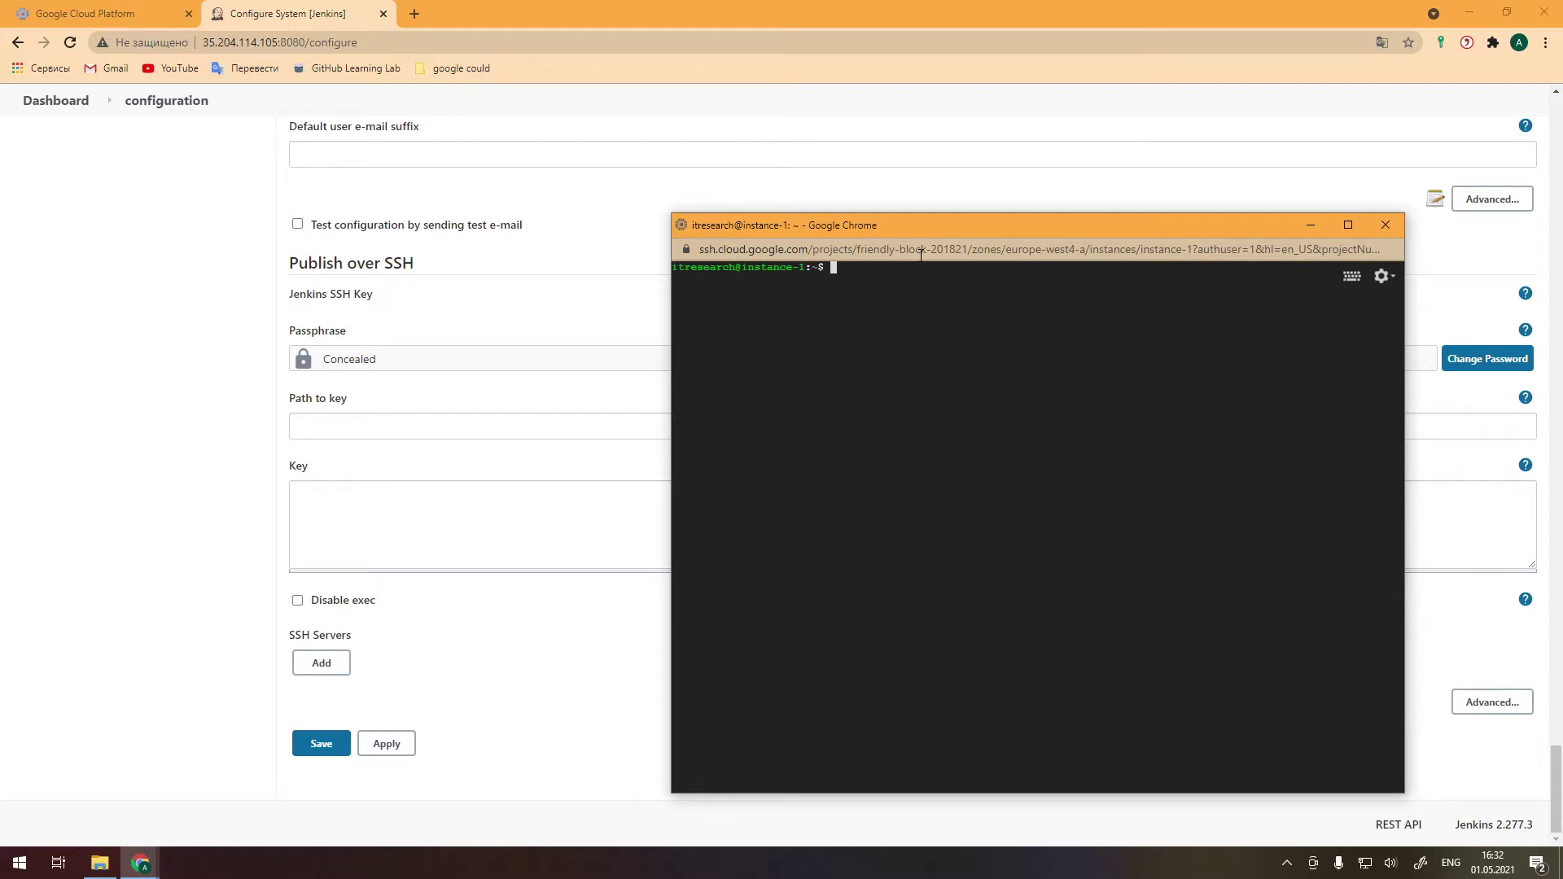
text(m)
text(kdir ssh)
key(Return)
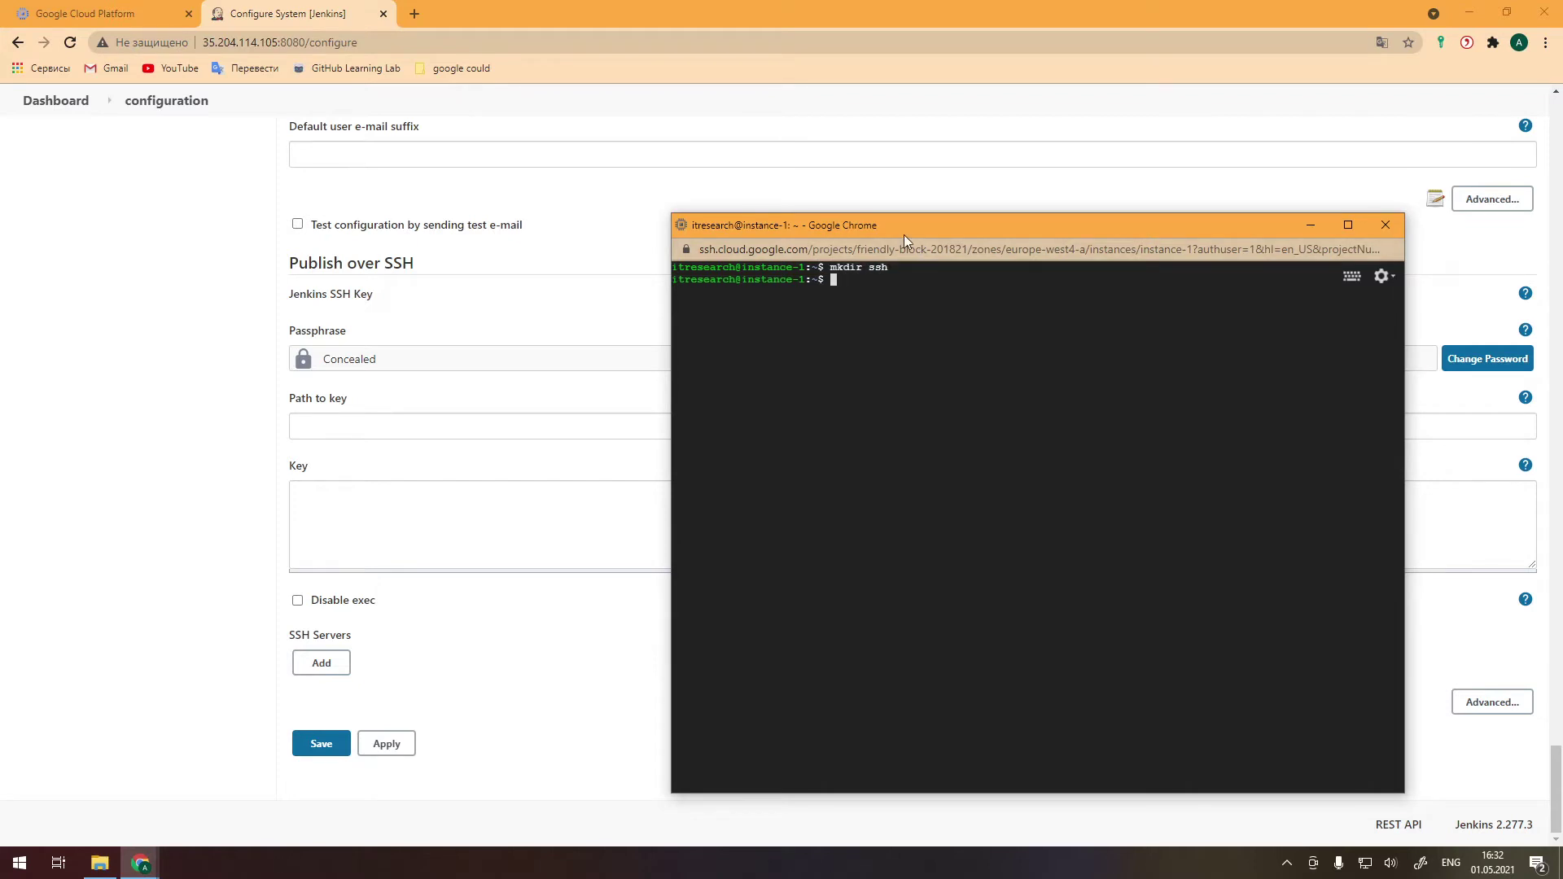
key(alt+Tab)
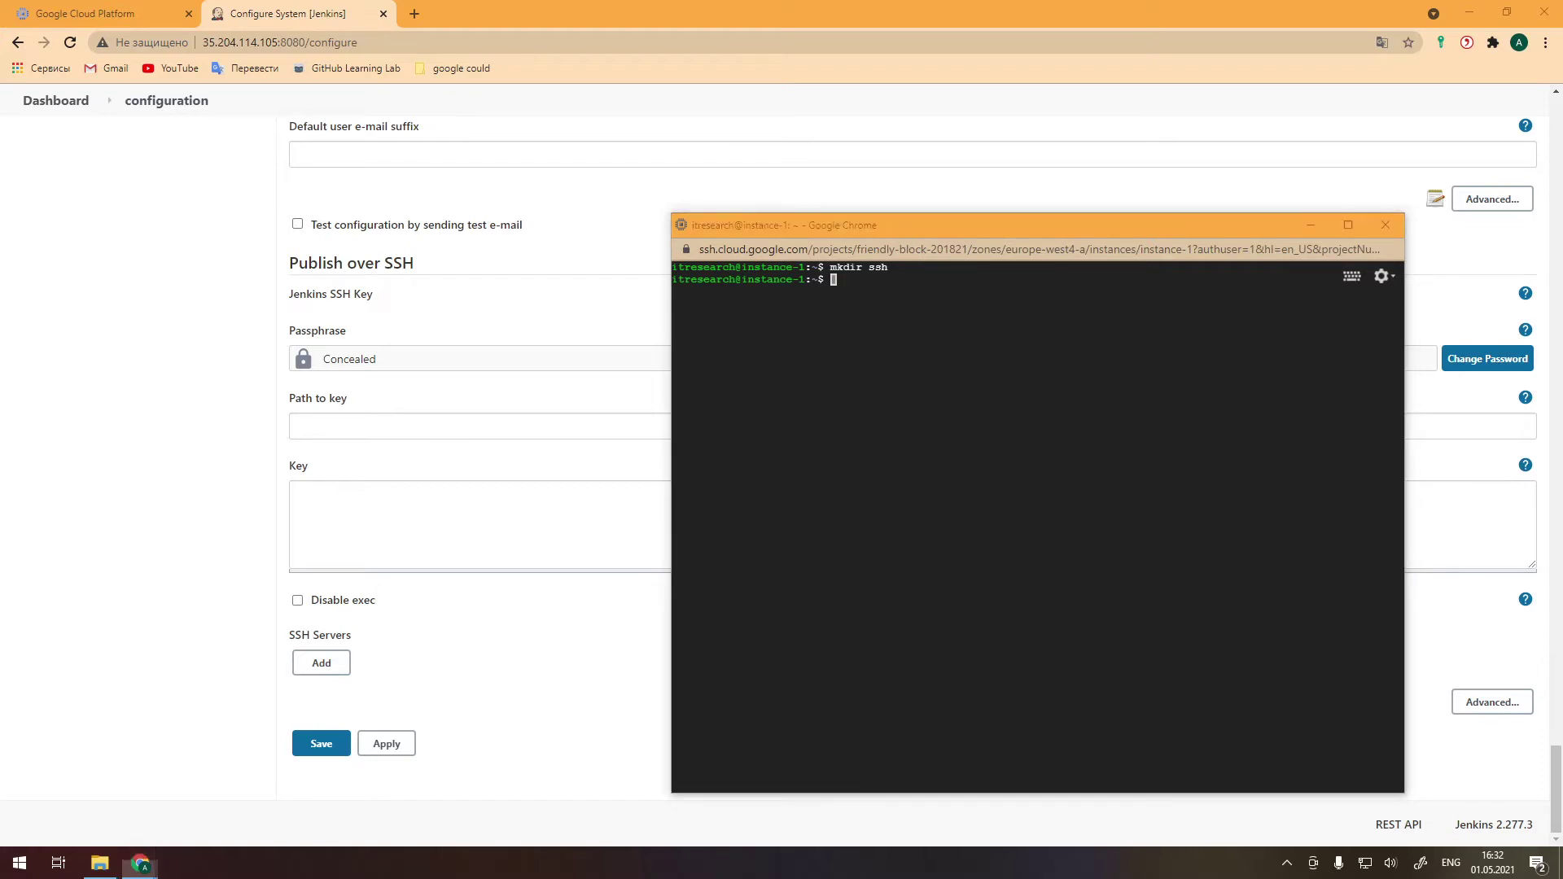
click(1073, 316)
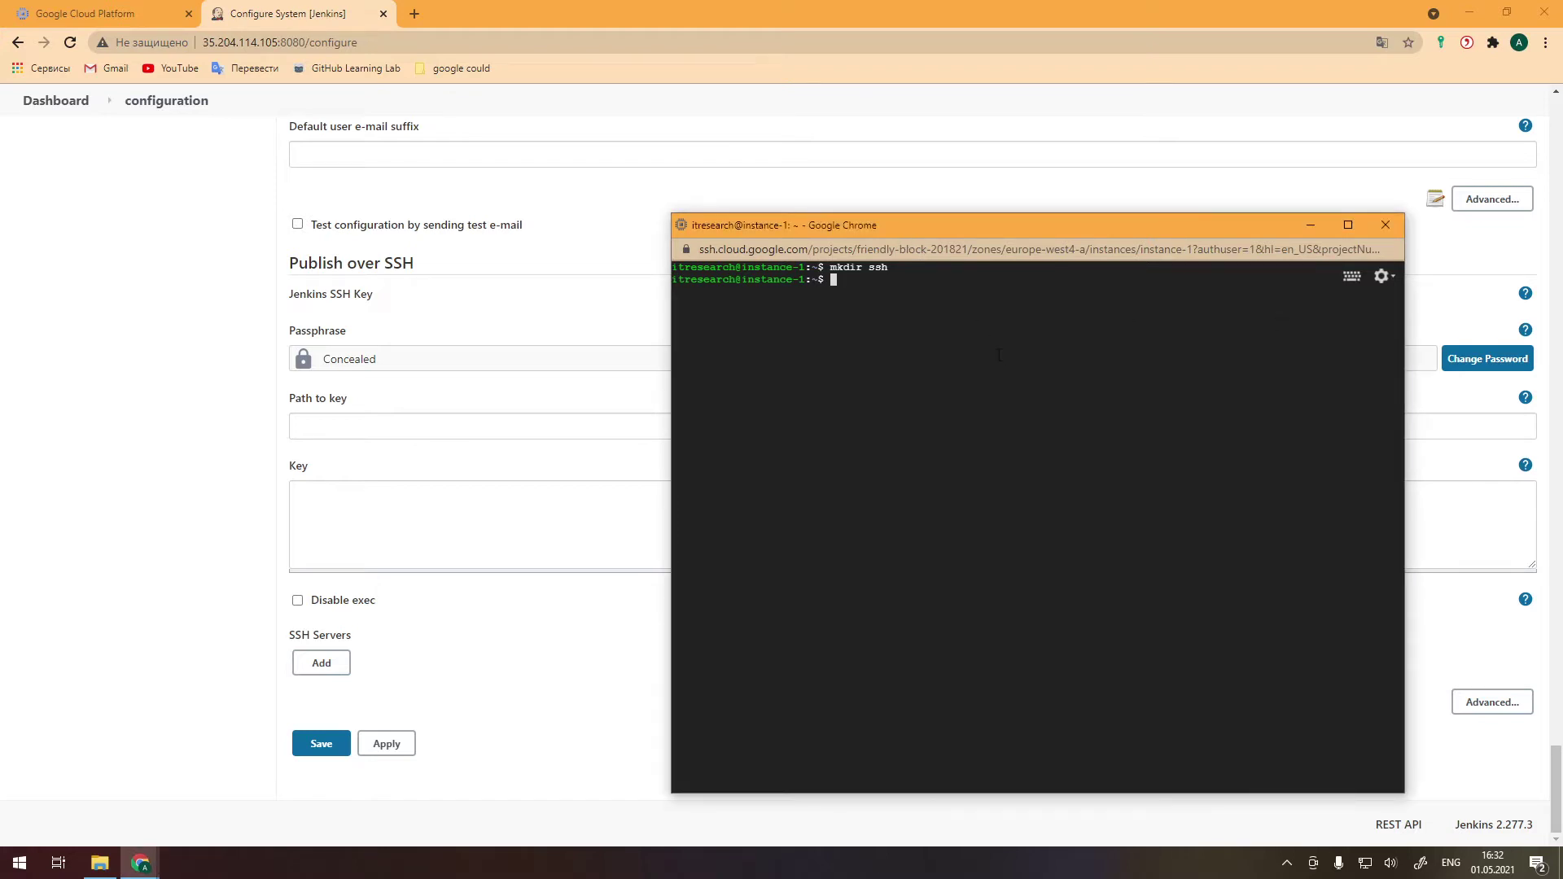
key(alt+Tab)
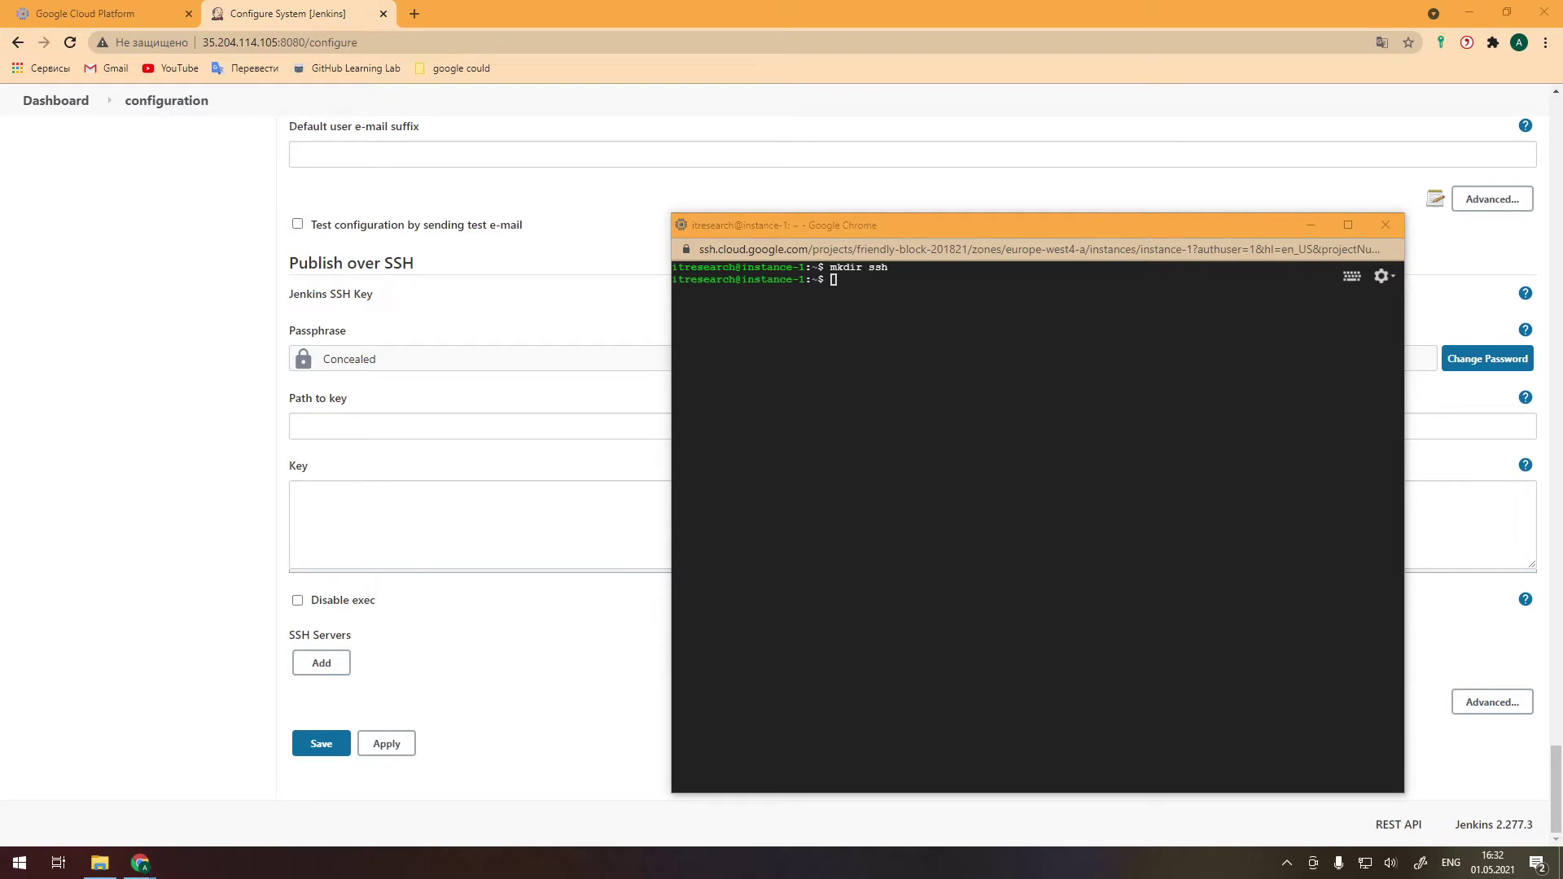
click(1194, 339)
key(ctrl+shift+v)
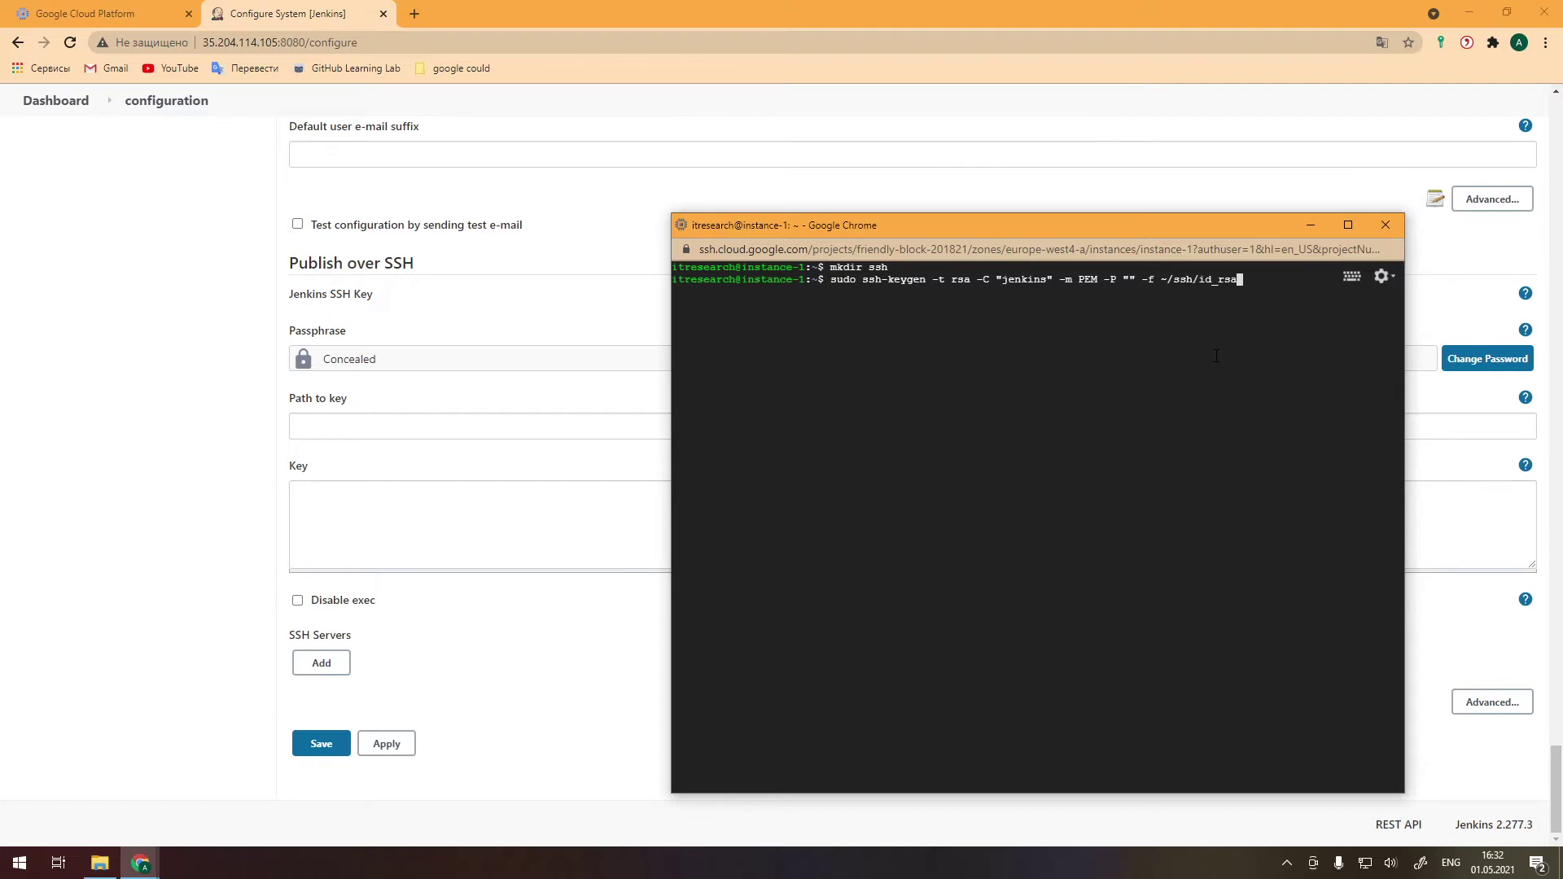
key(Return)
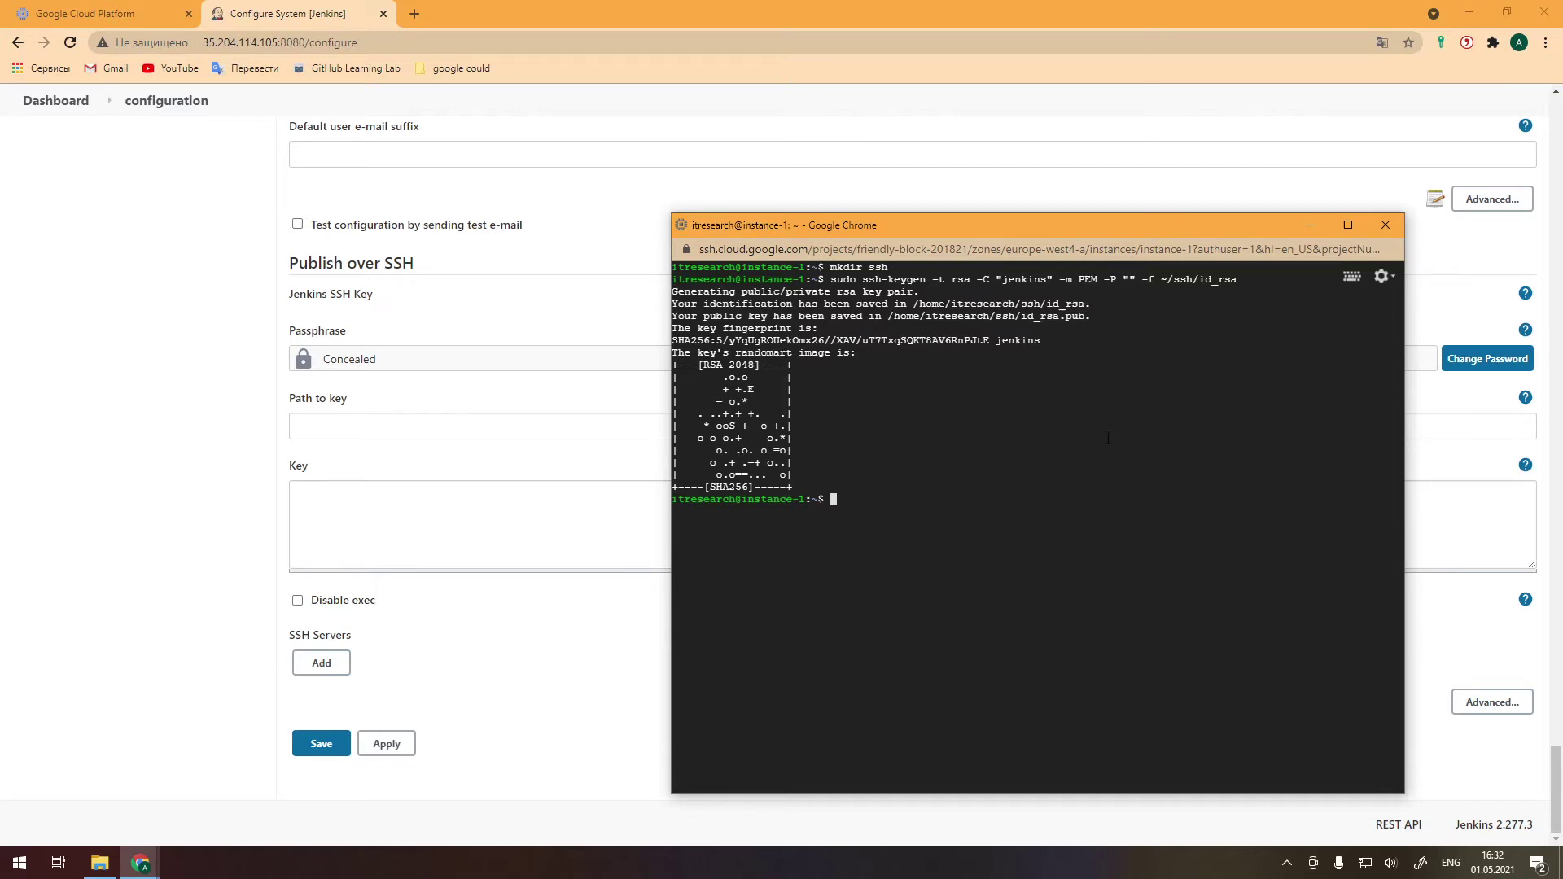
text(cd )
text(ssh)
Enter the ssh folder, list its files, and copy the id_rsa and id_rsa.pub names
key(Return)
text(ls)
key(Return)
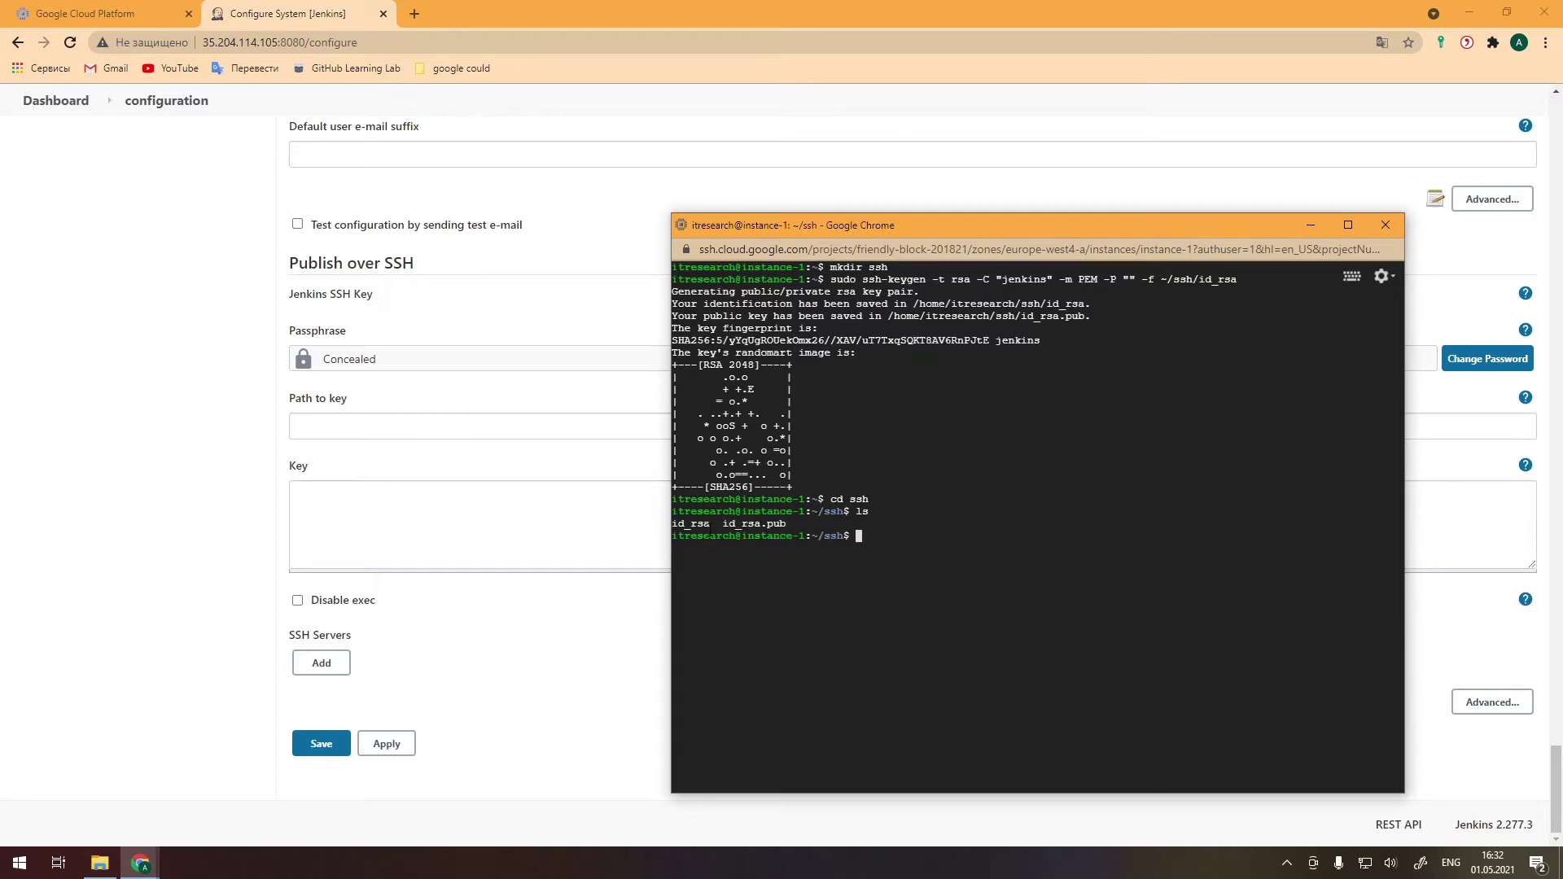
drag(711, 522, 674, 523)
key(ctrl+c)
drag(722, 523, 787, 523)
key(ctrl+c)
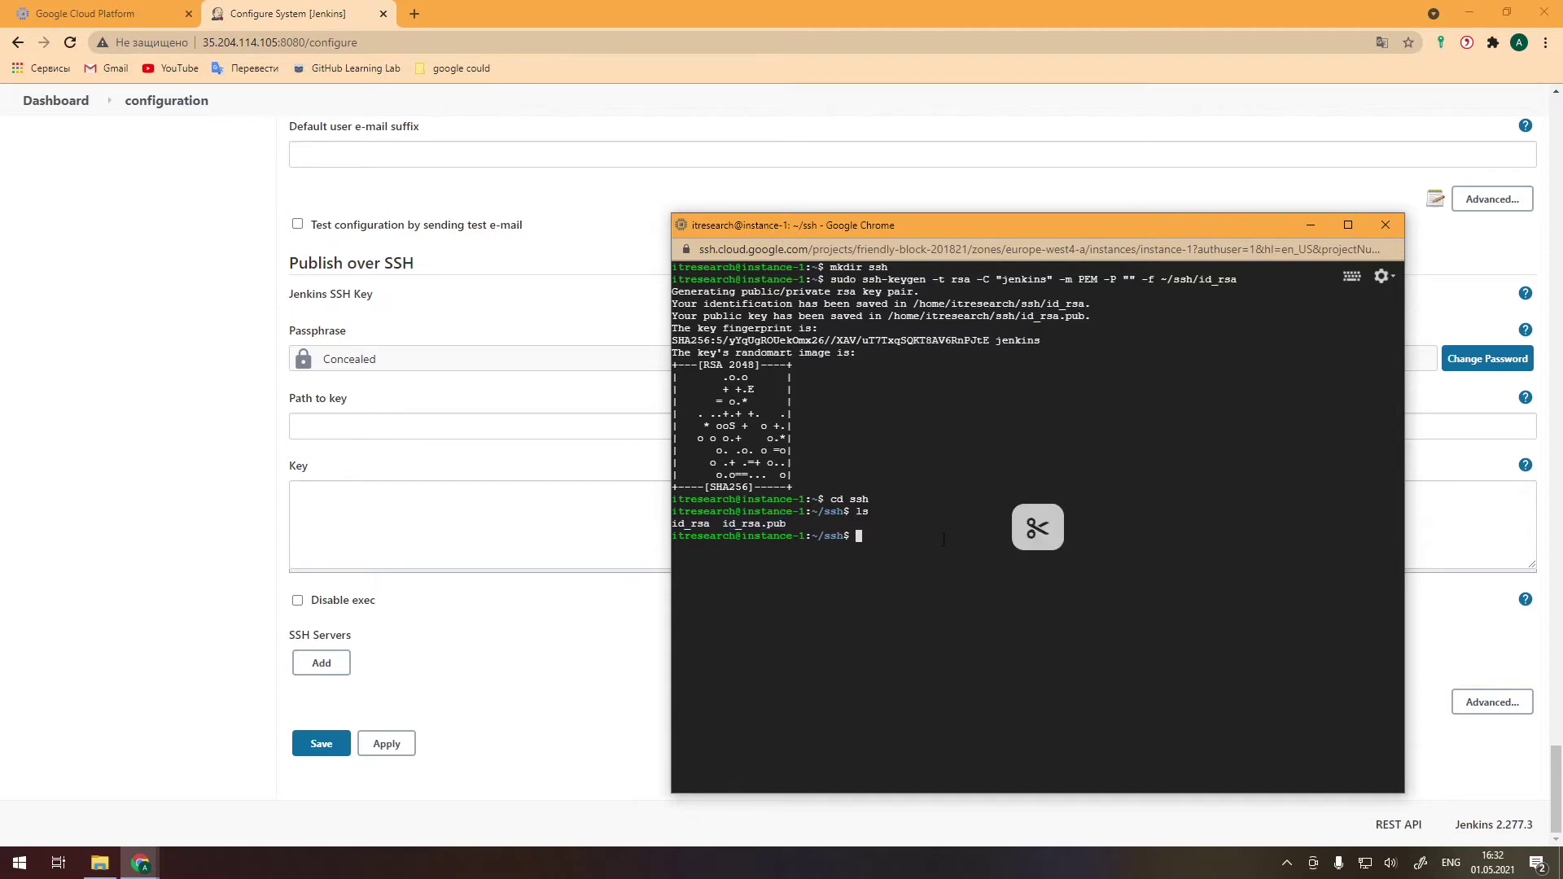
text(s)
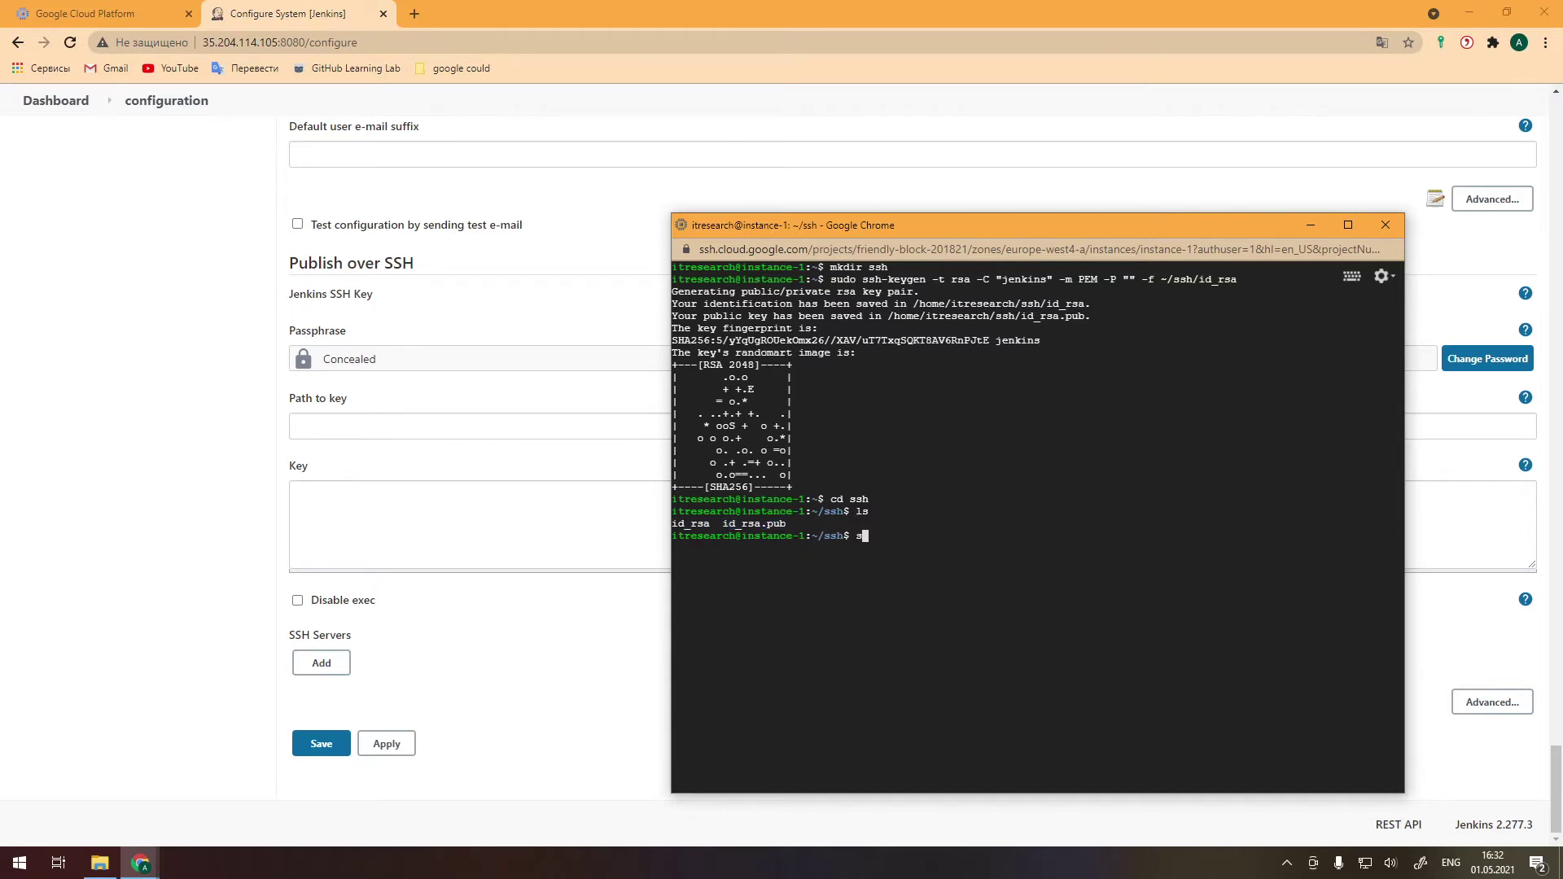
key(BackSpace)
text(cat )
text(id)
text(_rsa)
Print id_rsa with sudo cat, copy the whole private key block, and return to Jenkins
key(Home)
text(sur)
text(o)
key(Return)
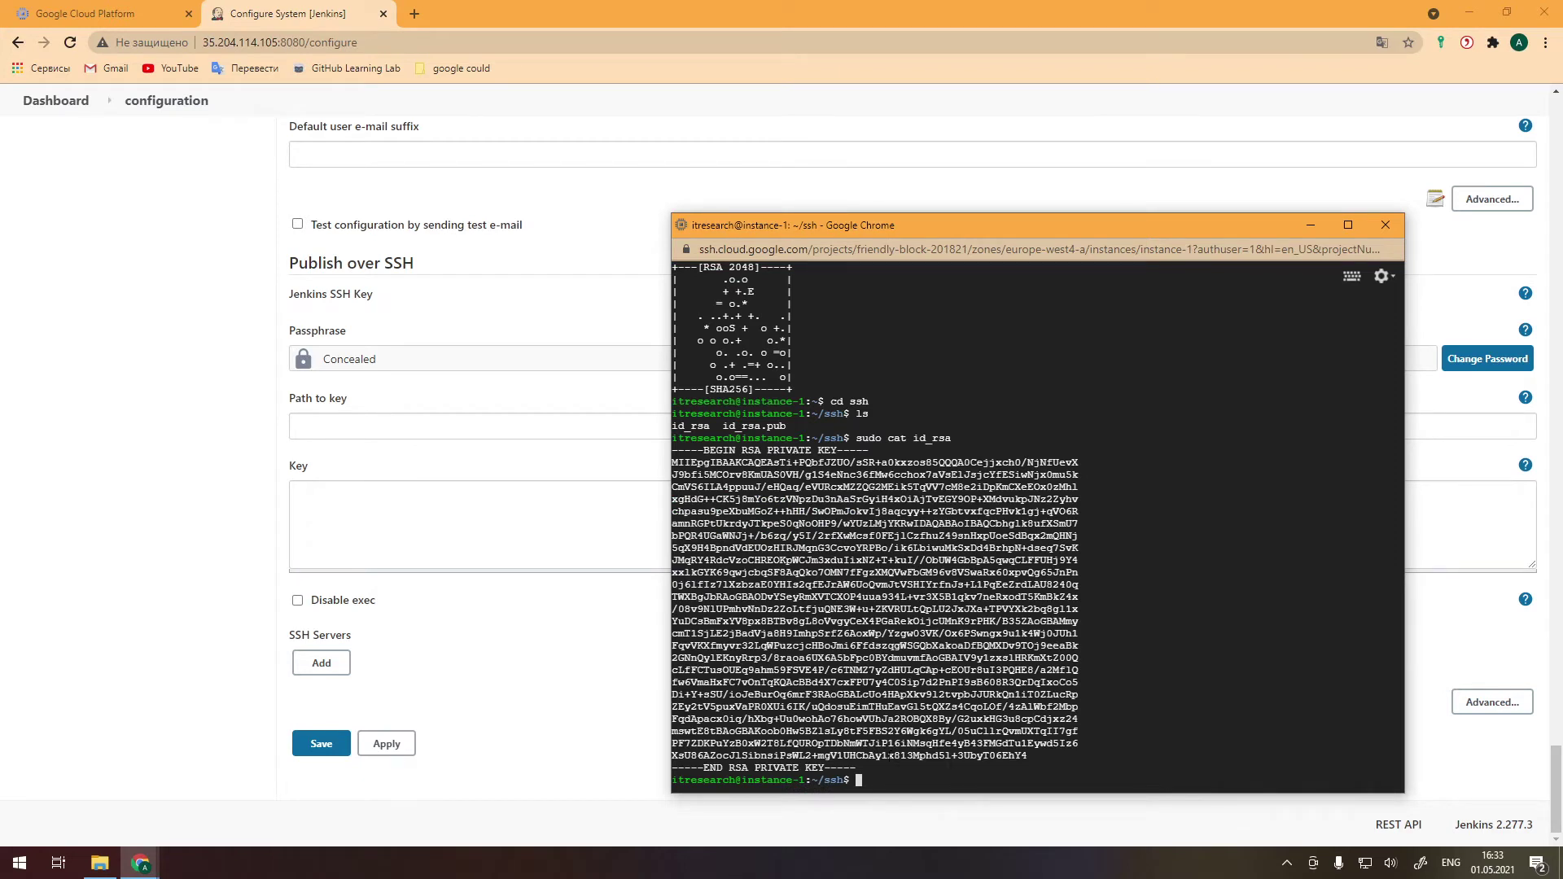
drag(1031, 767, 673, 450)
key(ctrl+c)
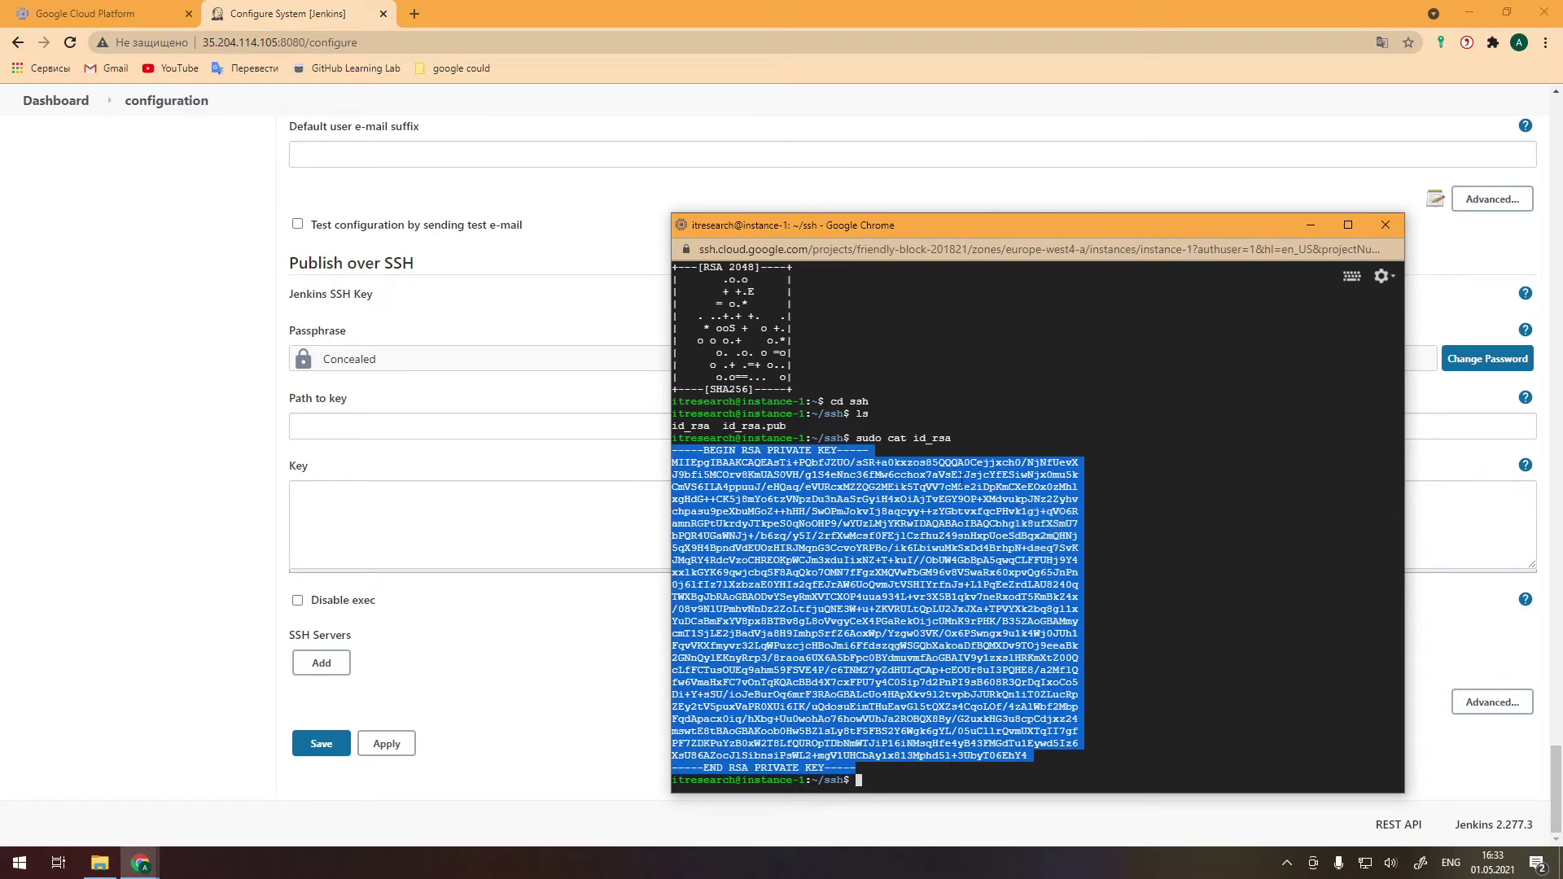
click(547, 651)
click(318, 501)
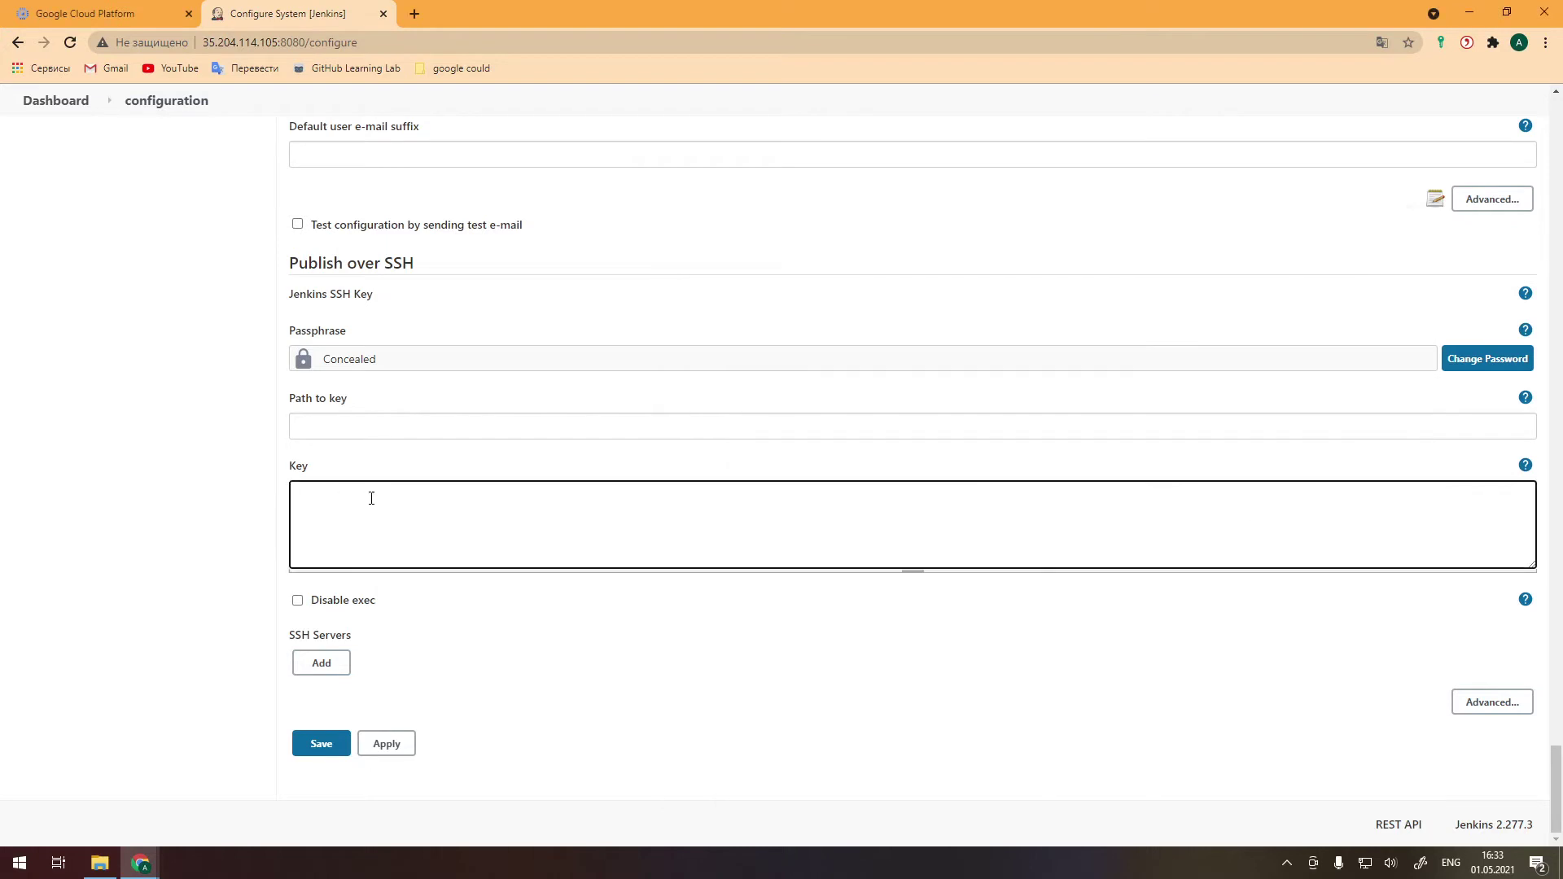
Paste the private key into the Key field and set Path to key to /home/itresearch/ssh/id_rsa
right_click(327, 503)
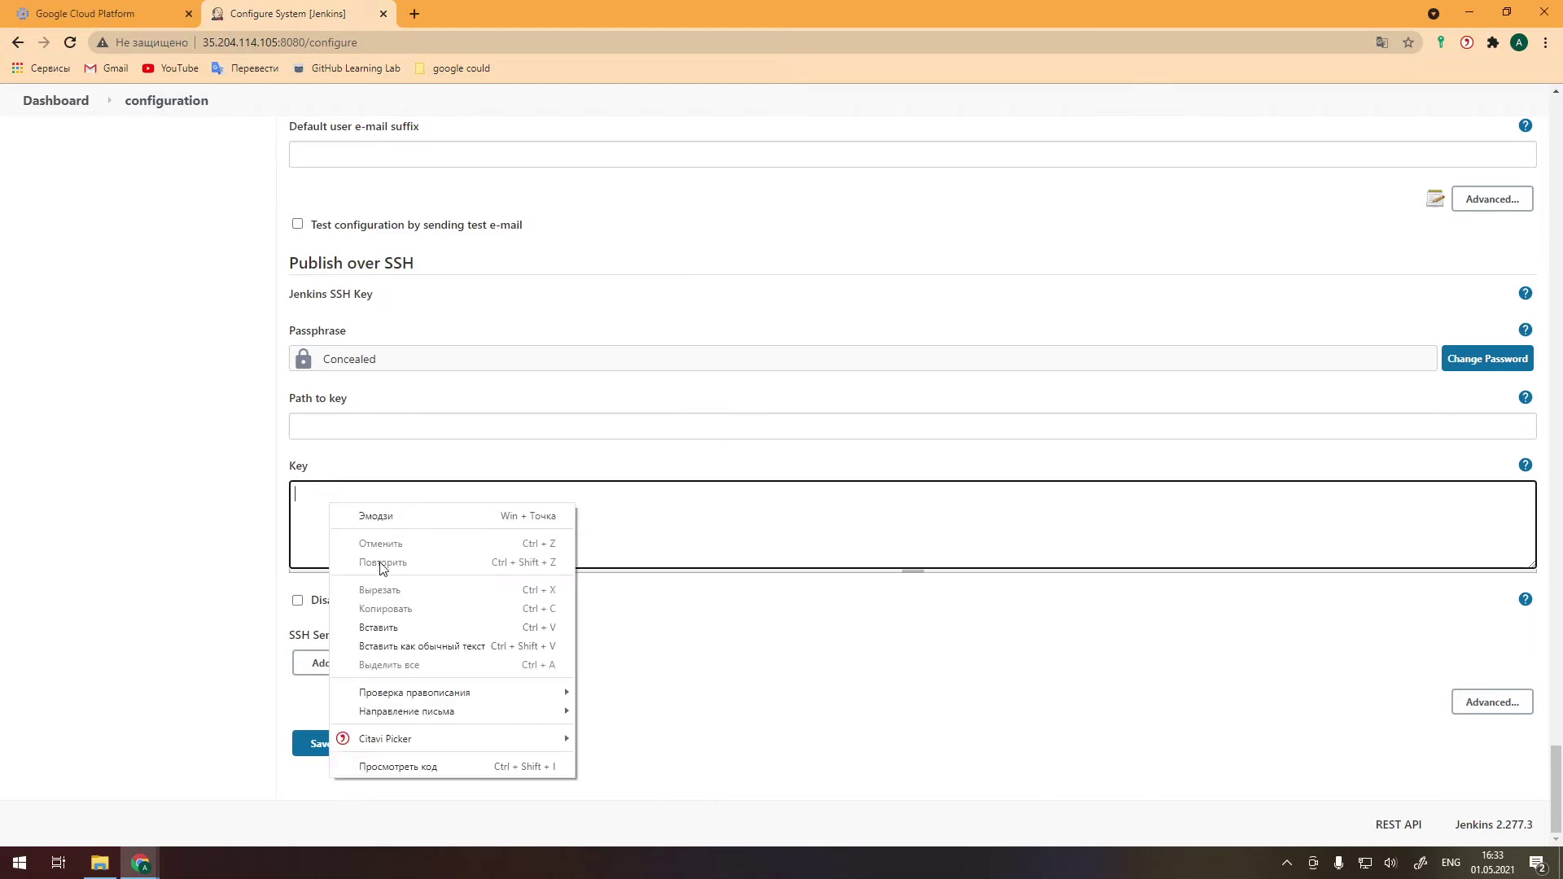
click(388, 625)
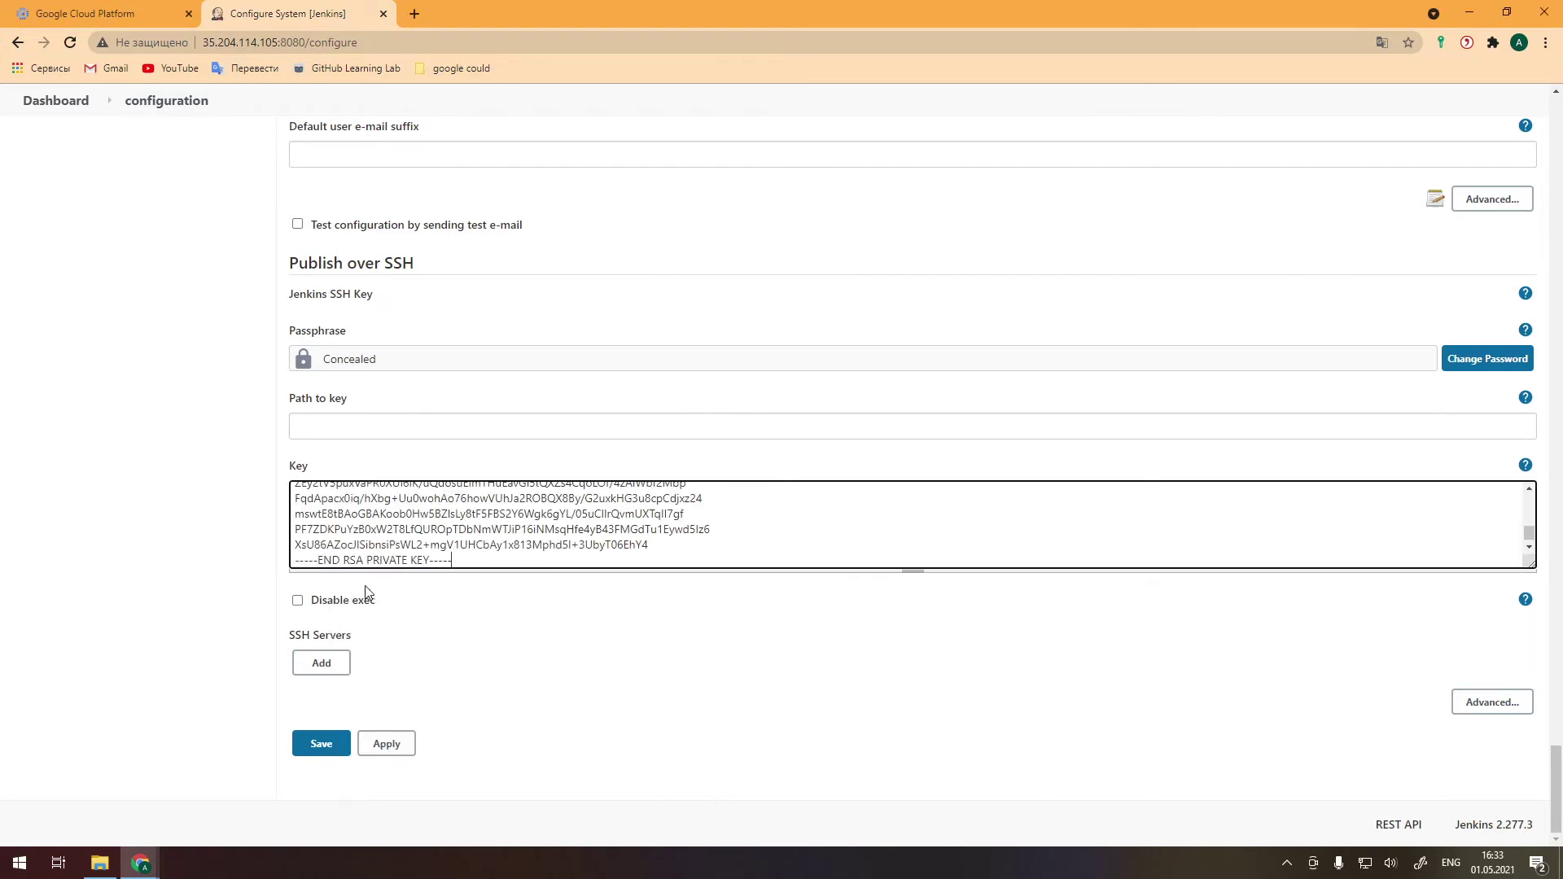
click(336, 427)
text(/)
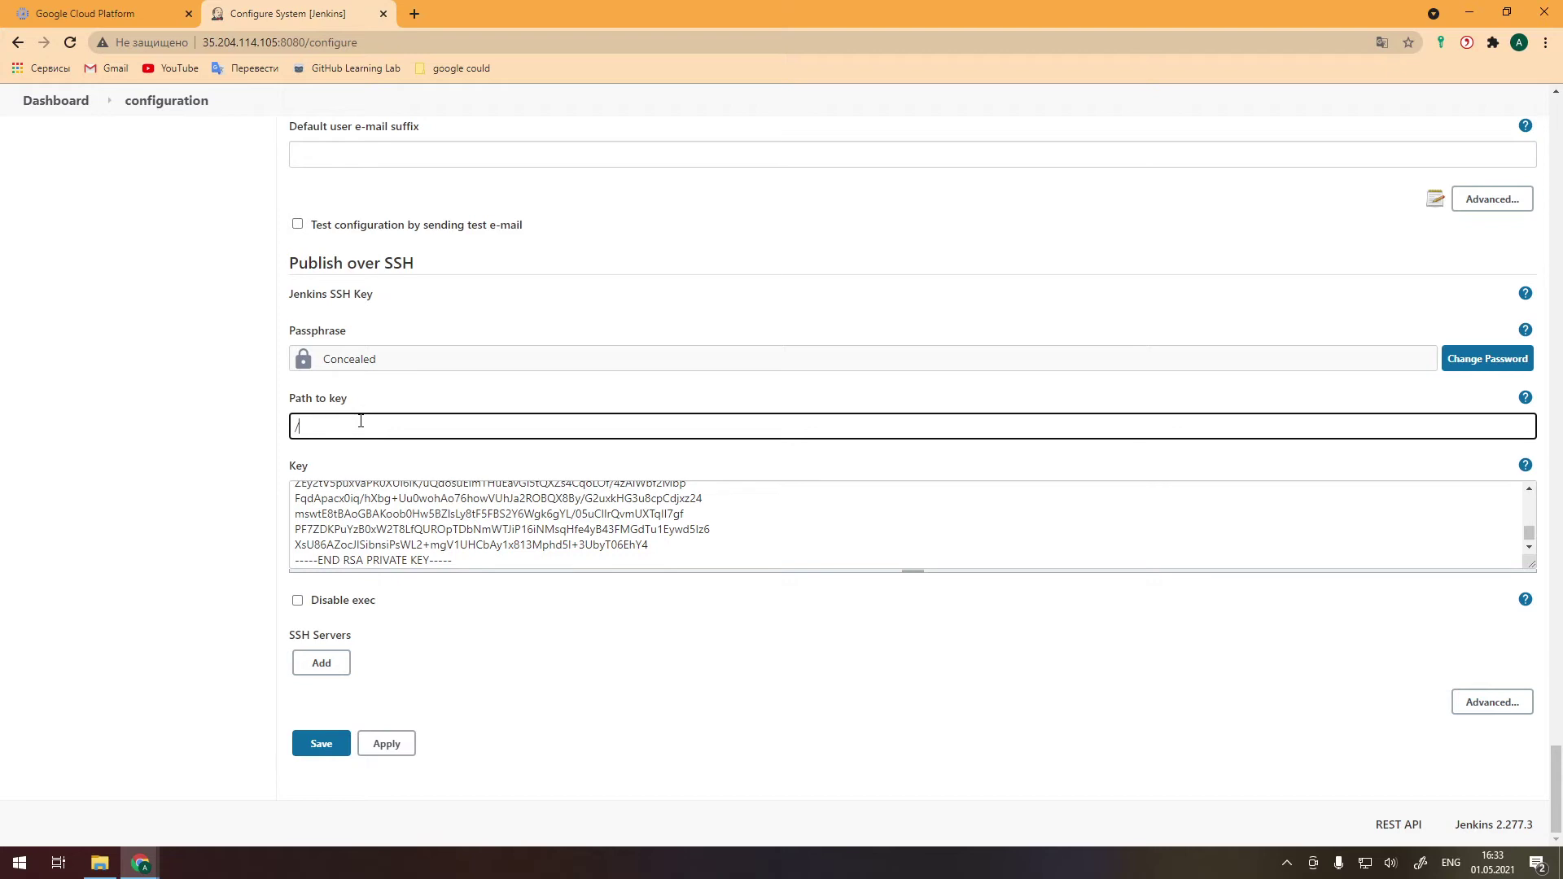
text(home)
text(/)
text(it)
text(ee)
text(se)
key(BackSpace)
text(ea)
text(rch/)
key(Tab)
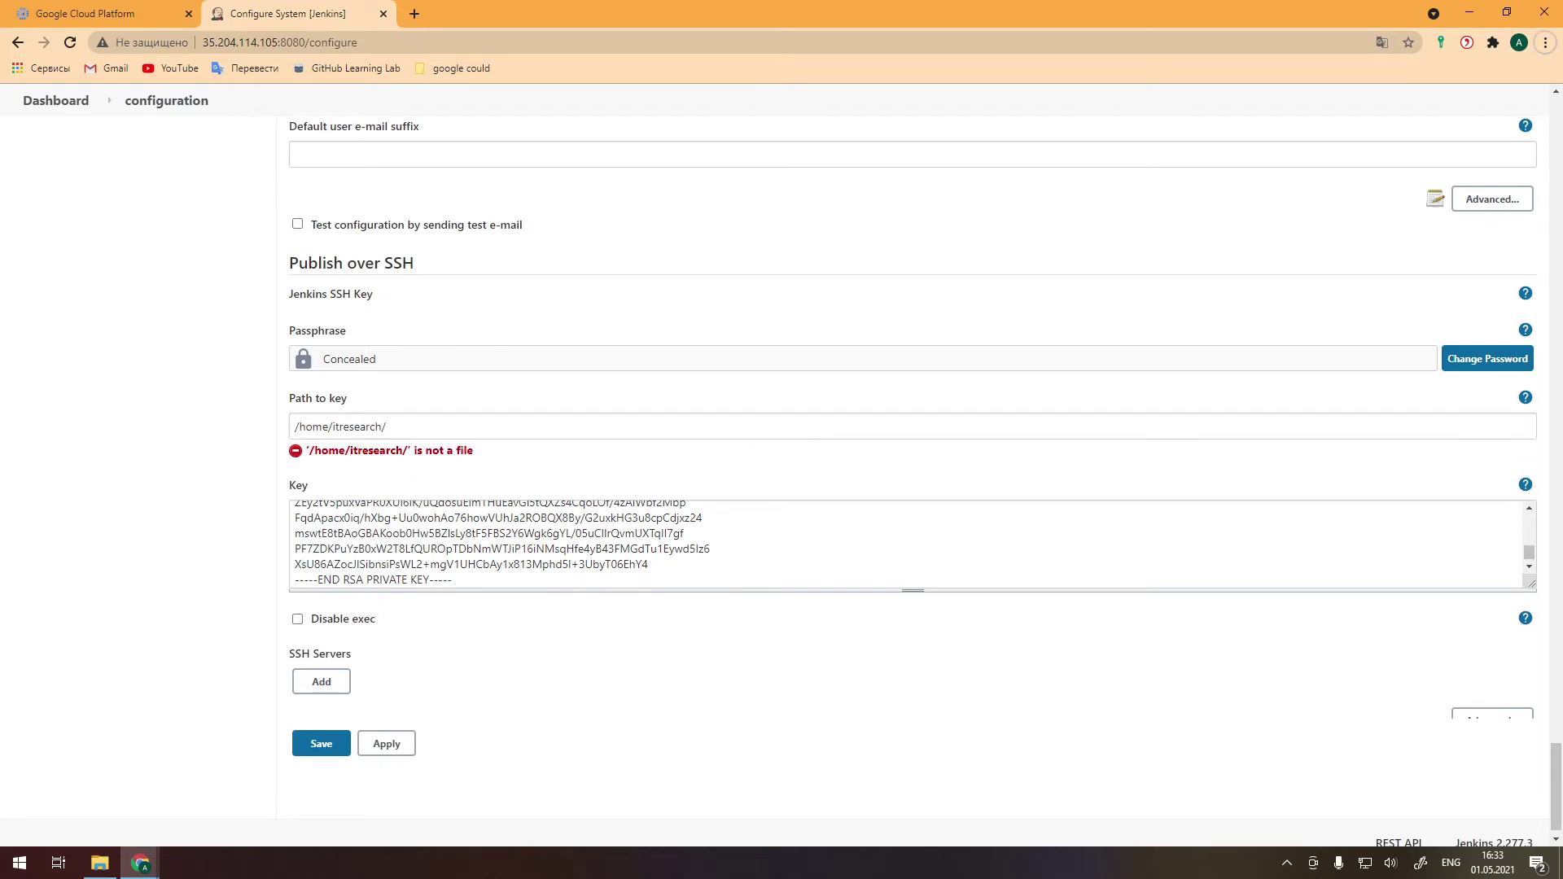
click(462, 426)
text(ssh/i)
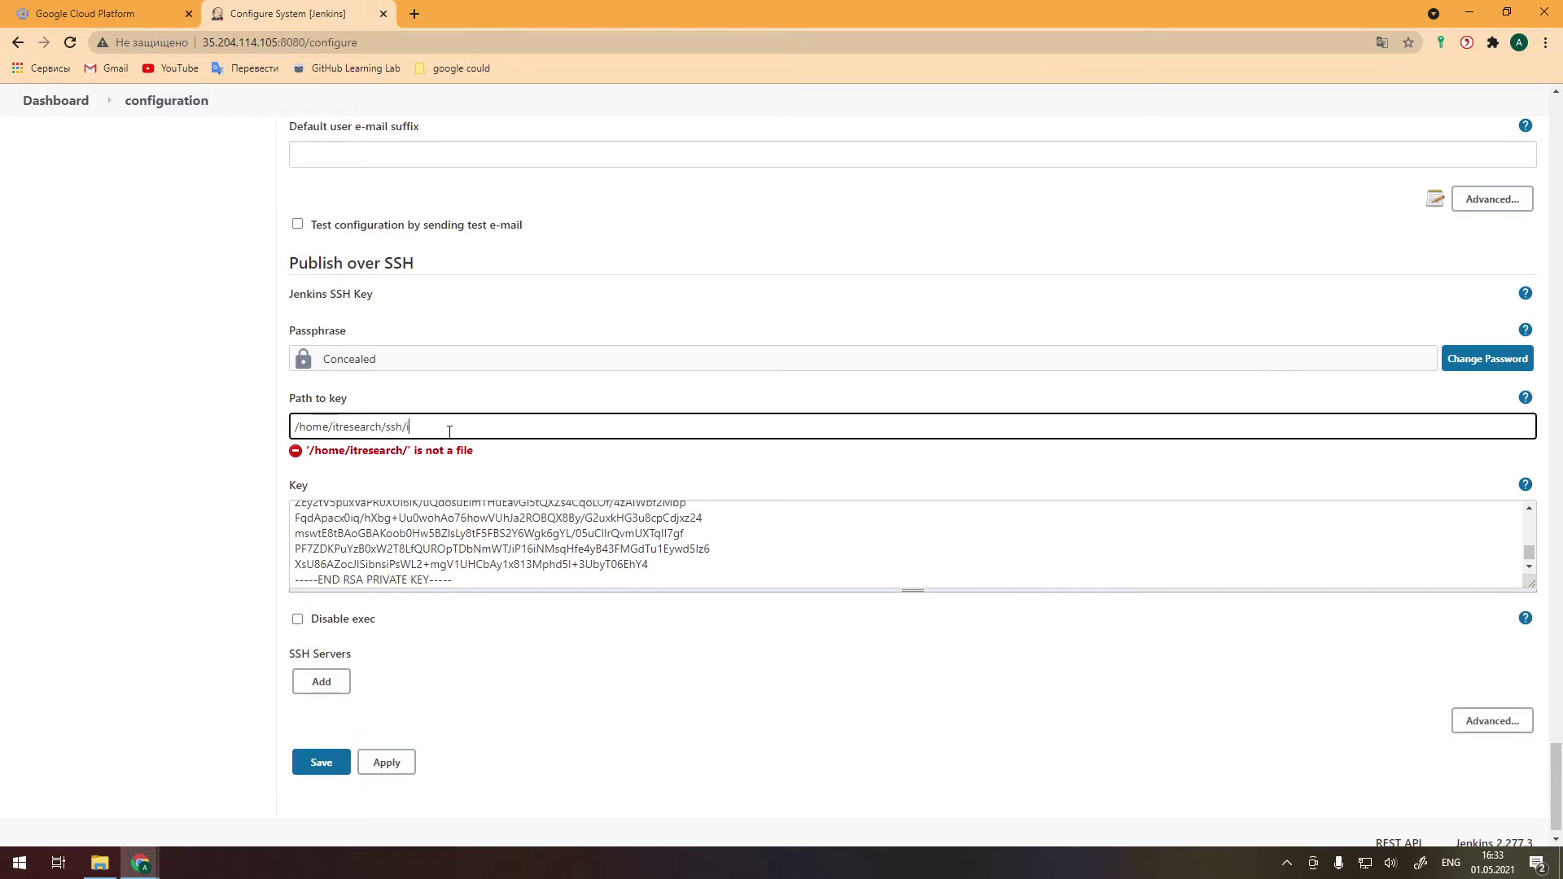
text(d_)
text(rsa)
click(516, 463)
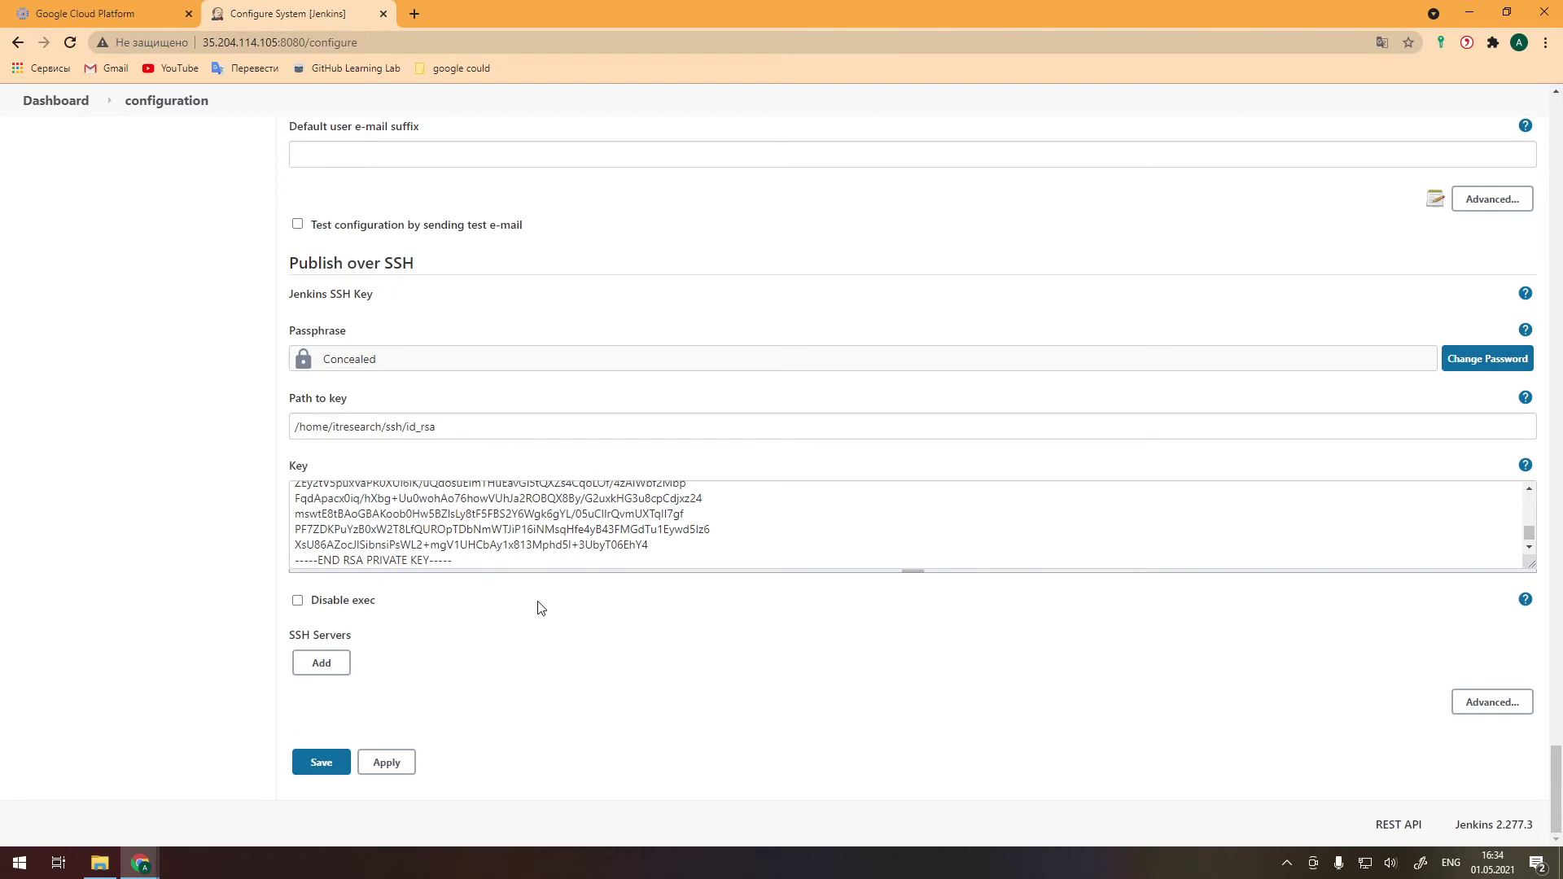
click(322, 662)
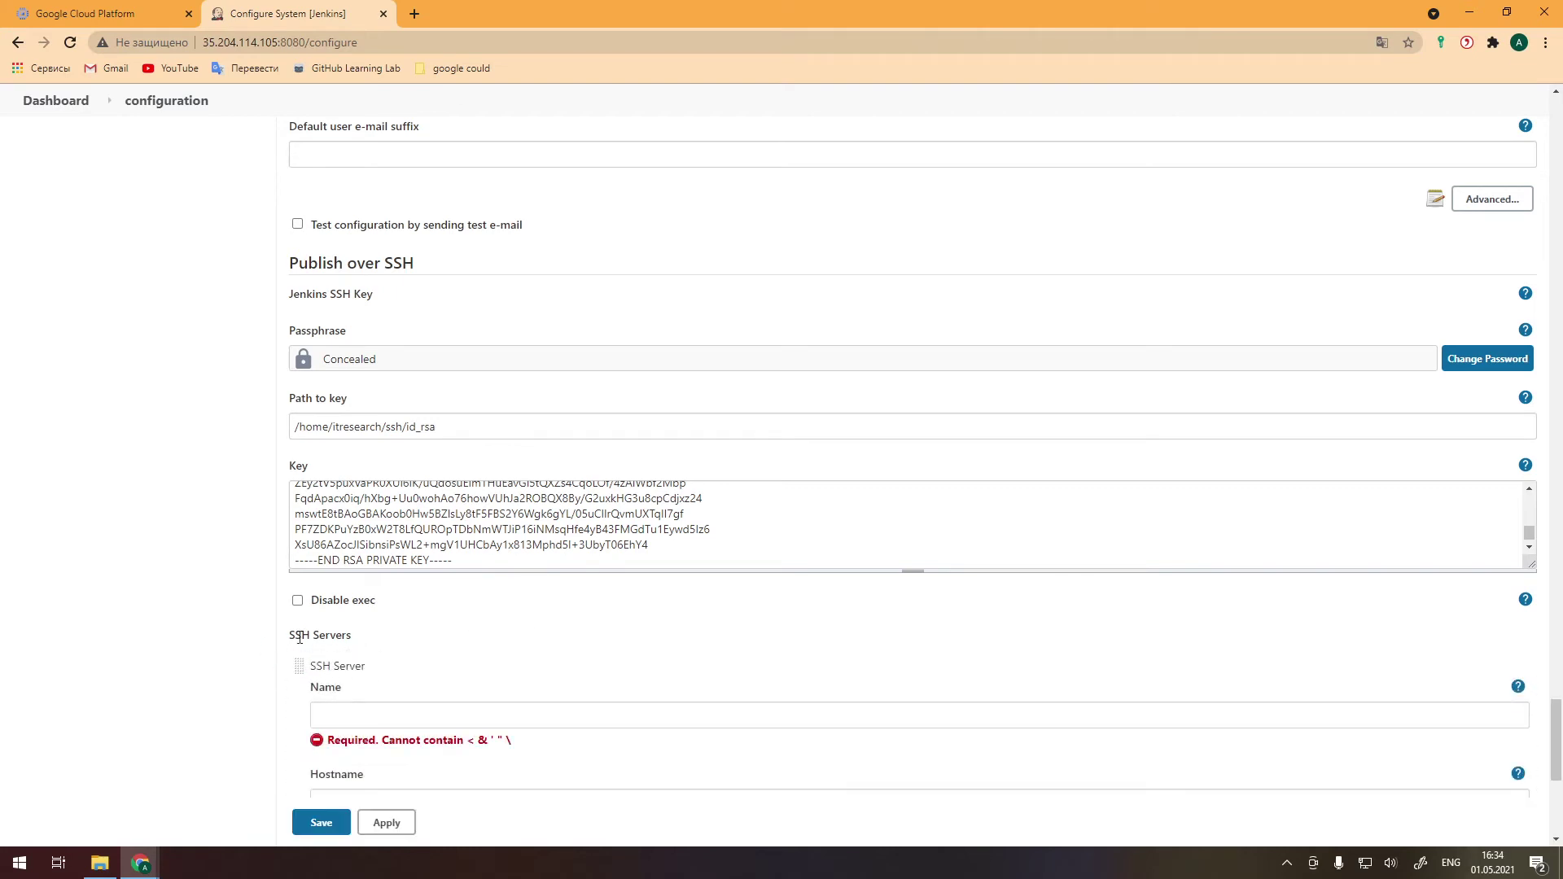
scroll(367, 611, down, 3)
scroll(367, 366, down, 1)
Name the new SSH server server1, then go to Google Cloud's VM instances list
click(412, 309)
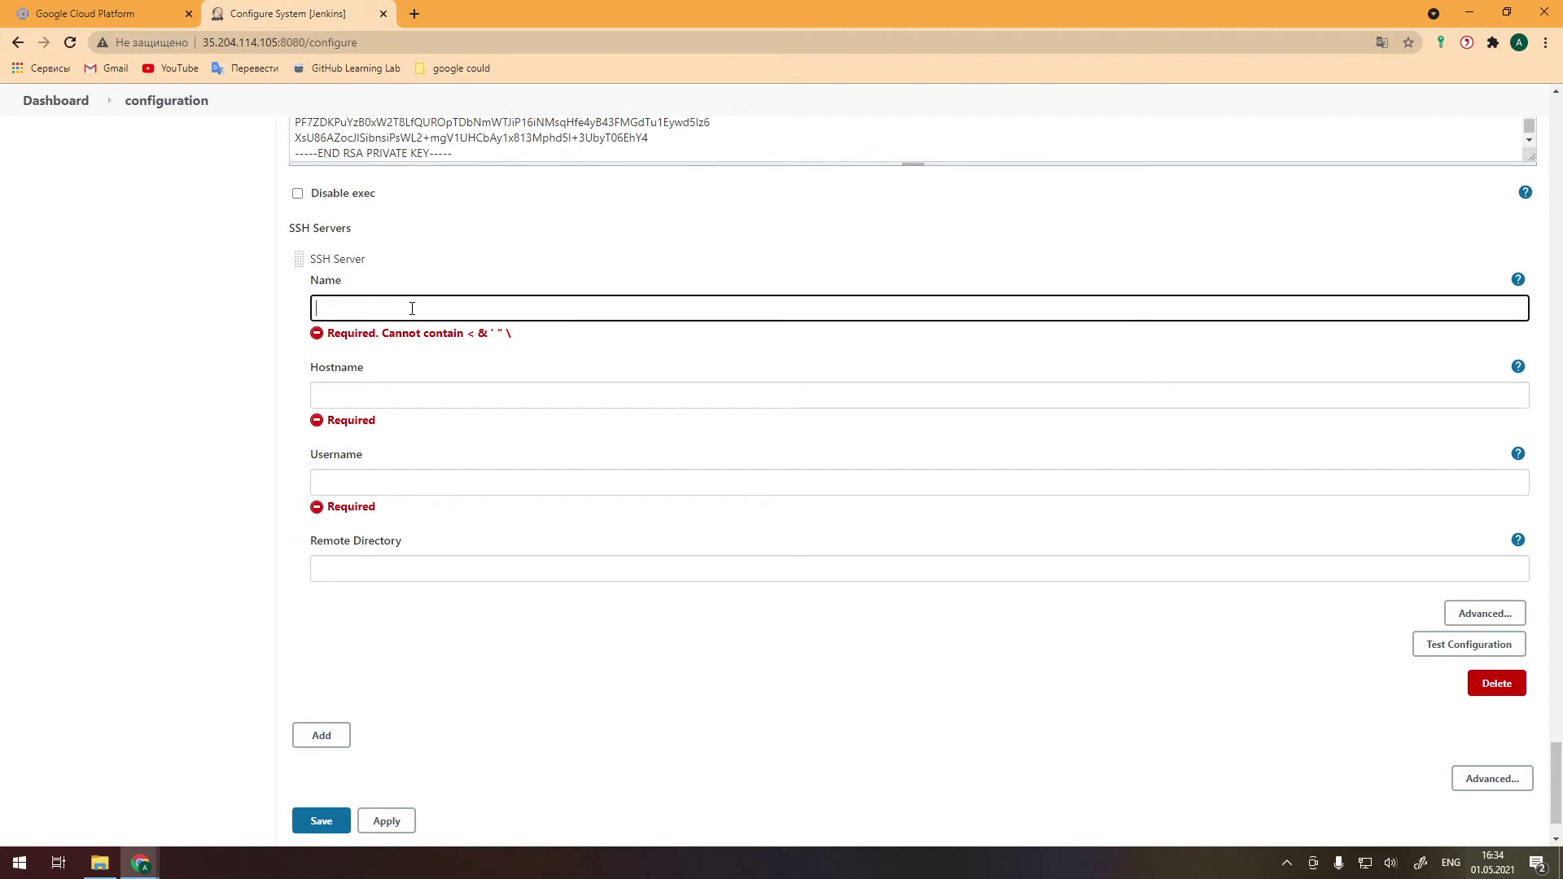
text(see)
key(BackSpace)
text(r)
key(BackSpace)
text(ver)
text(1)
click(495, 394)
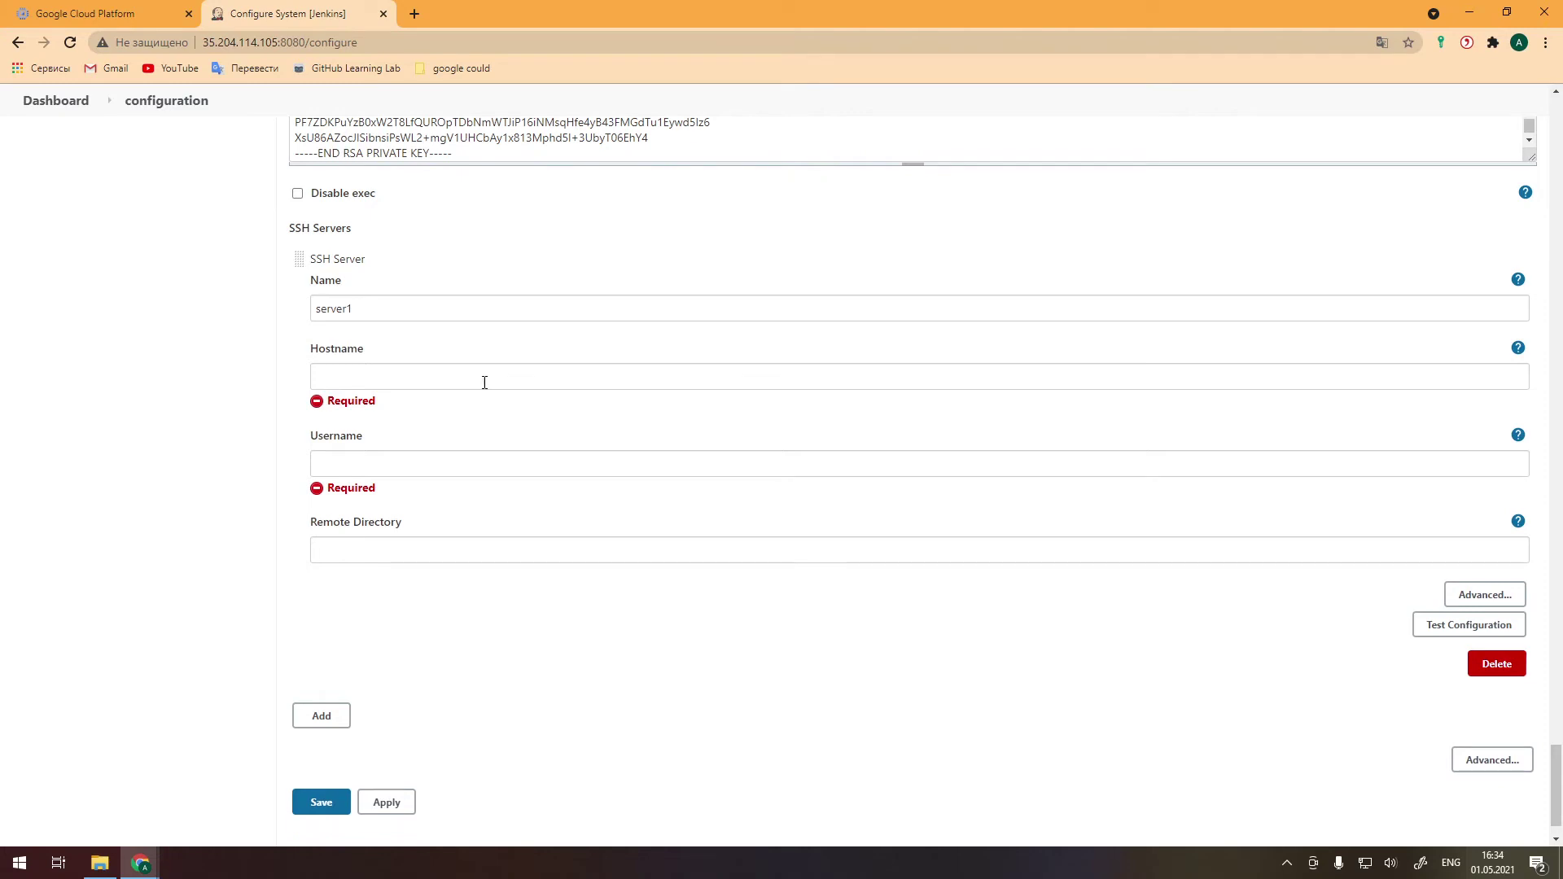
click(452, 379)
mouse_move(85, 13)
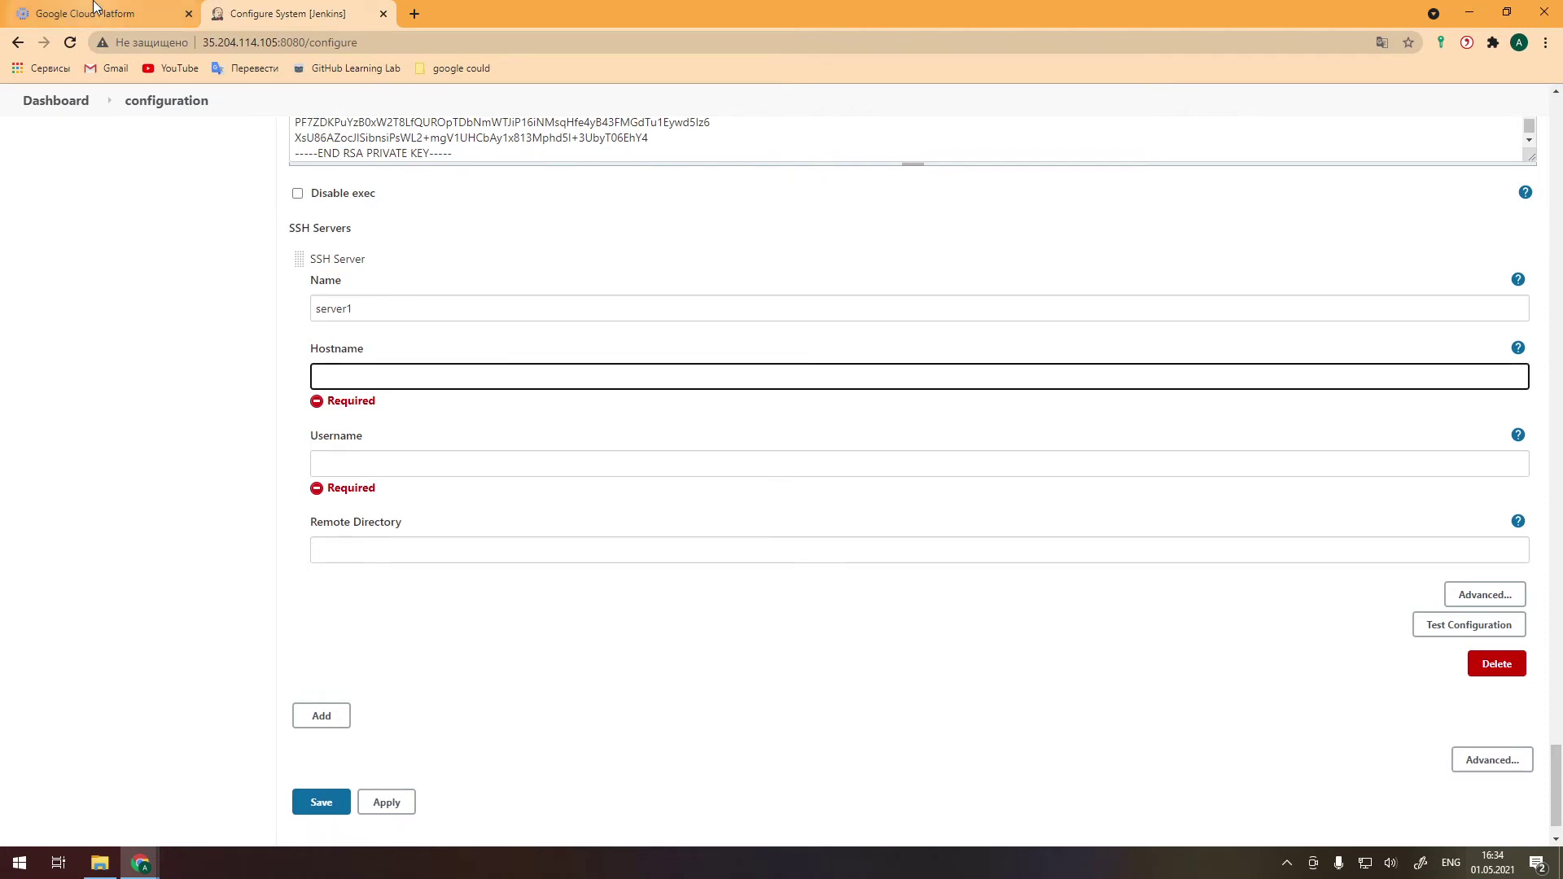
click(96, 12)
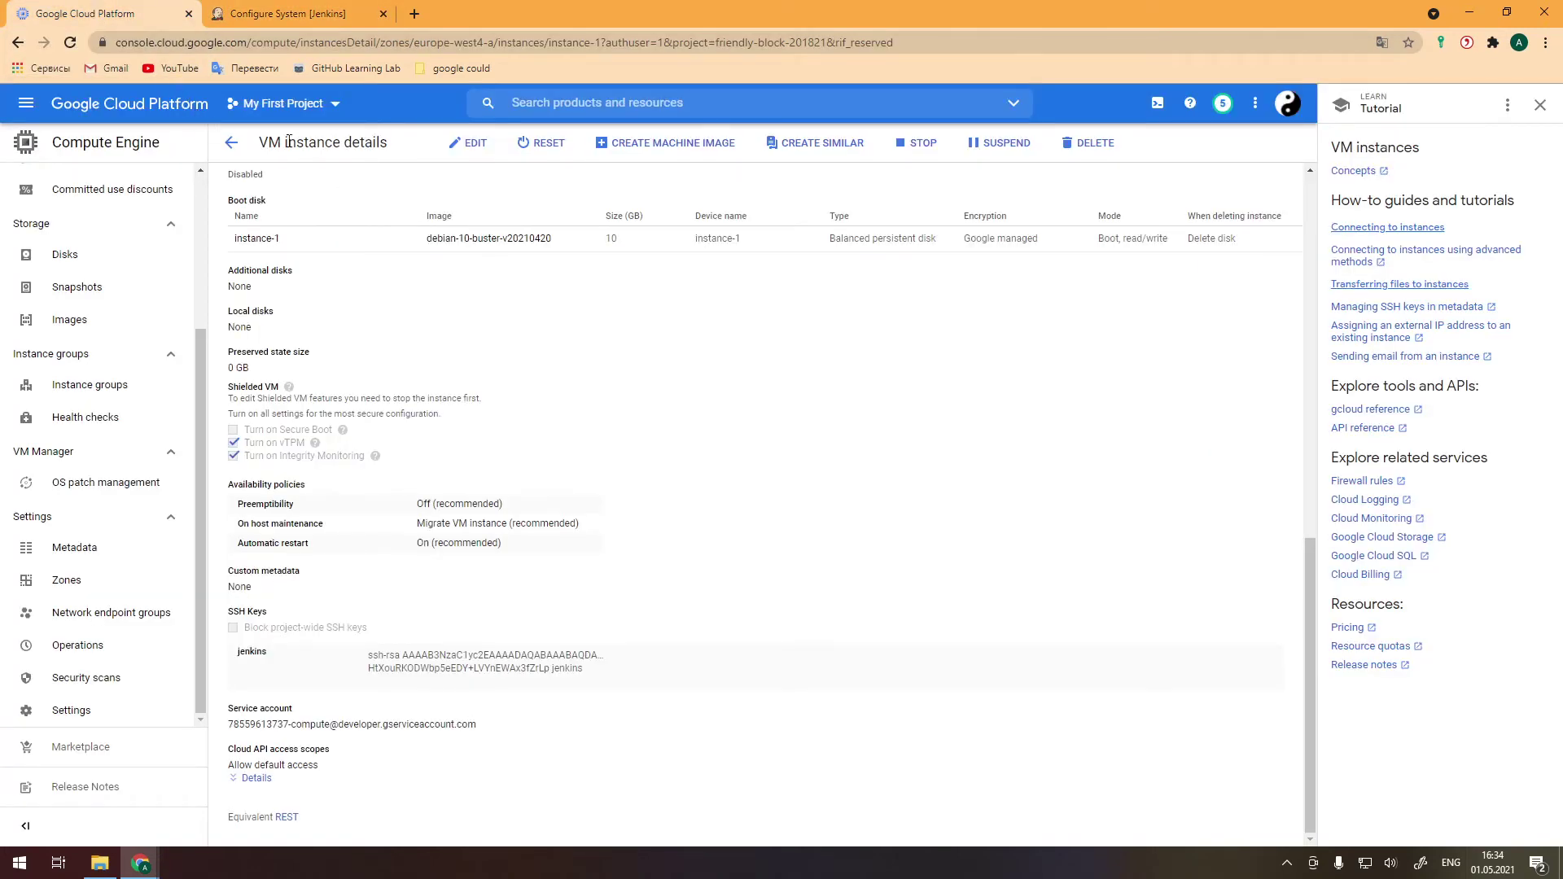
click(232, 141)
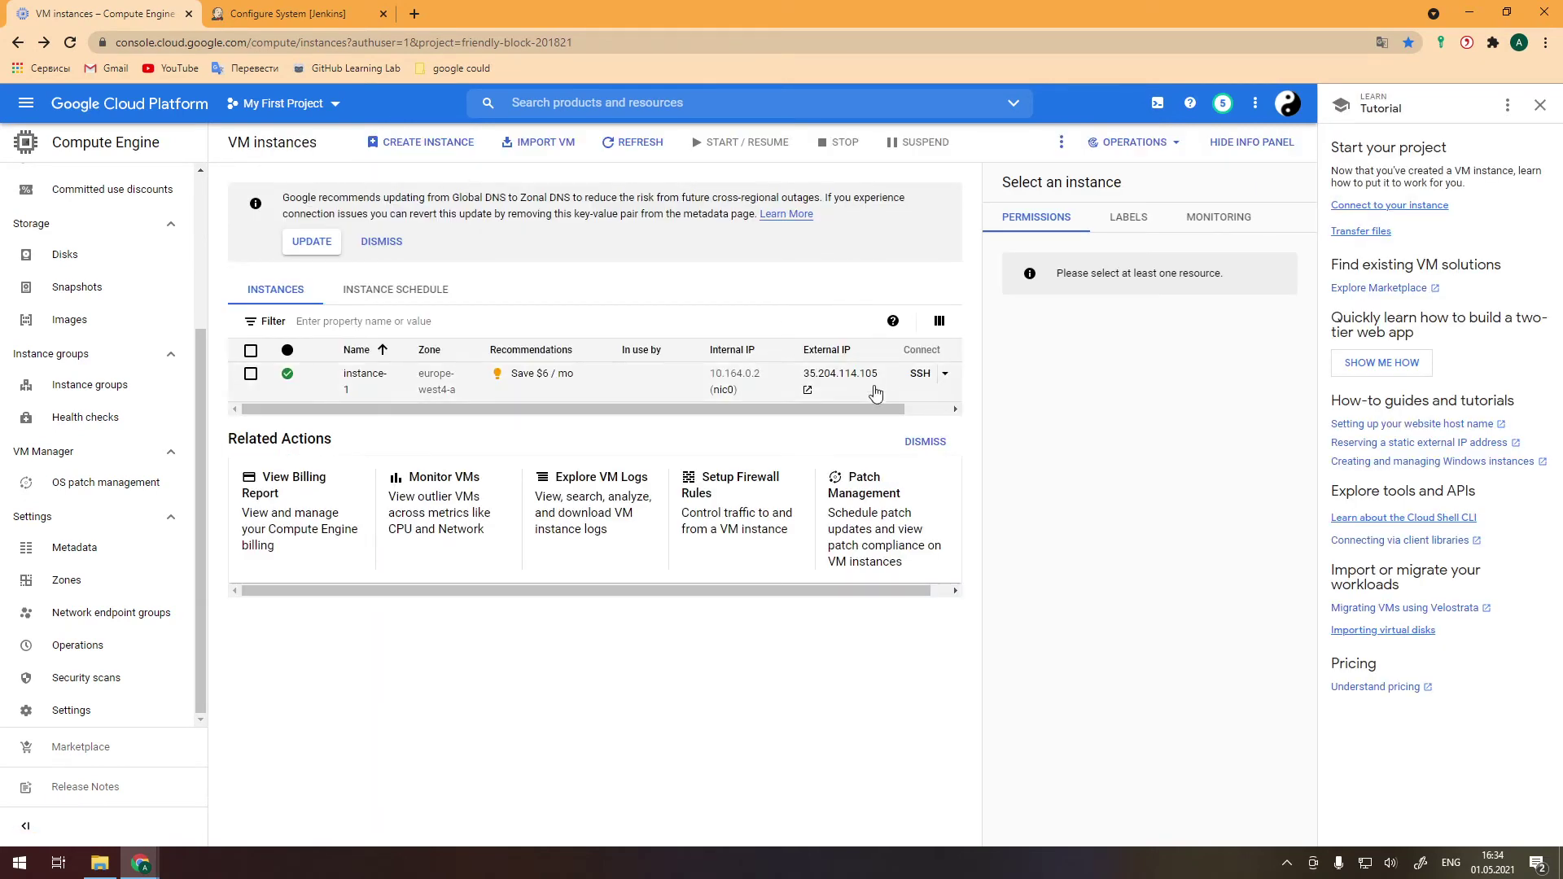
Copy the external IP 35.204.114.105 into server1's Hostname field in Jenkins
drag(879, 374, 806, 373)
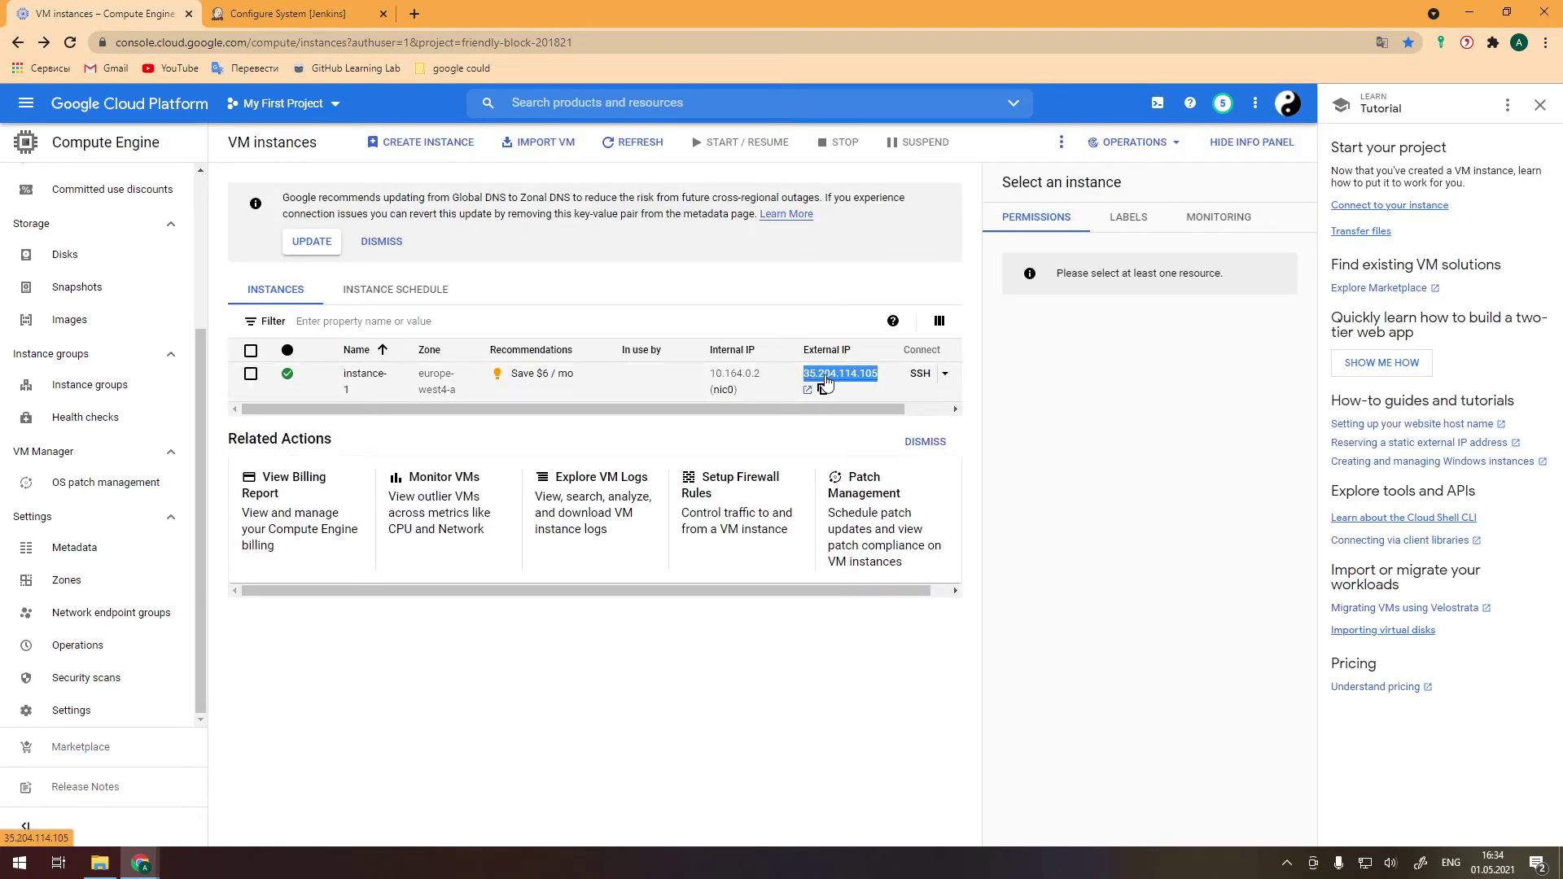
right_click(826, 381)
click(882, 517)
click(288, 14)
key(ctrl+v)
click(420, 416)
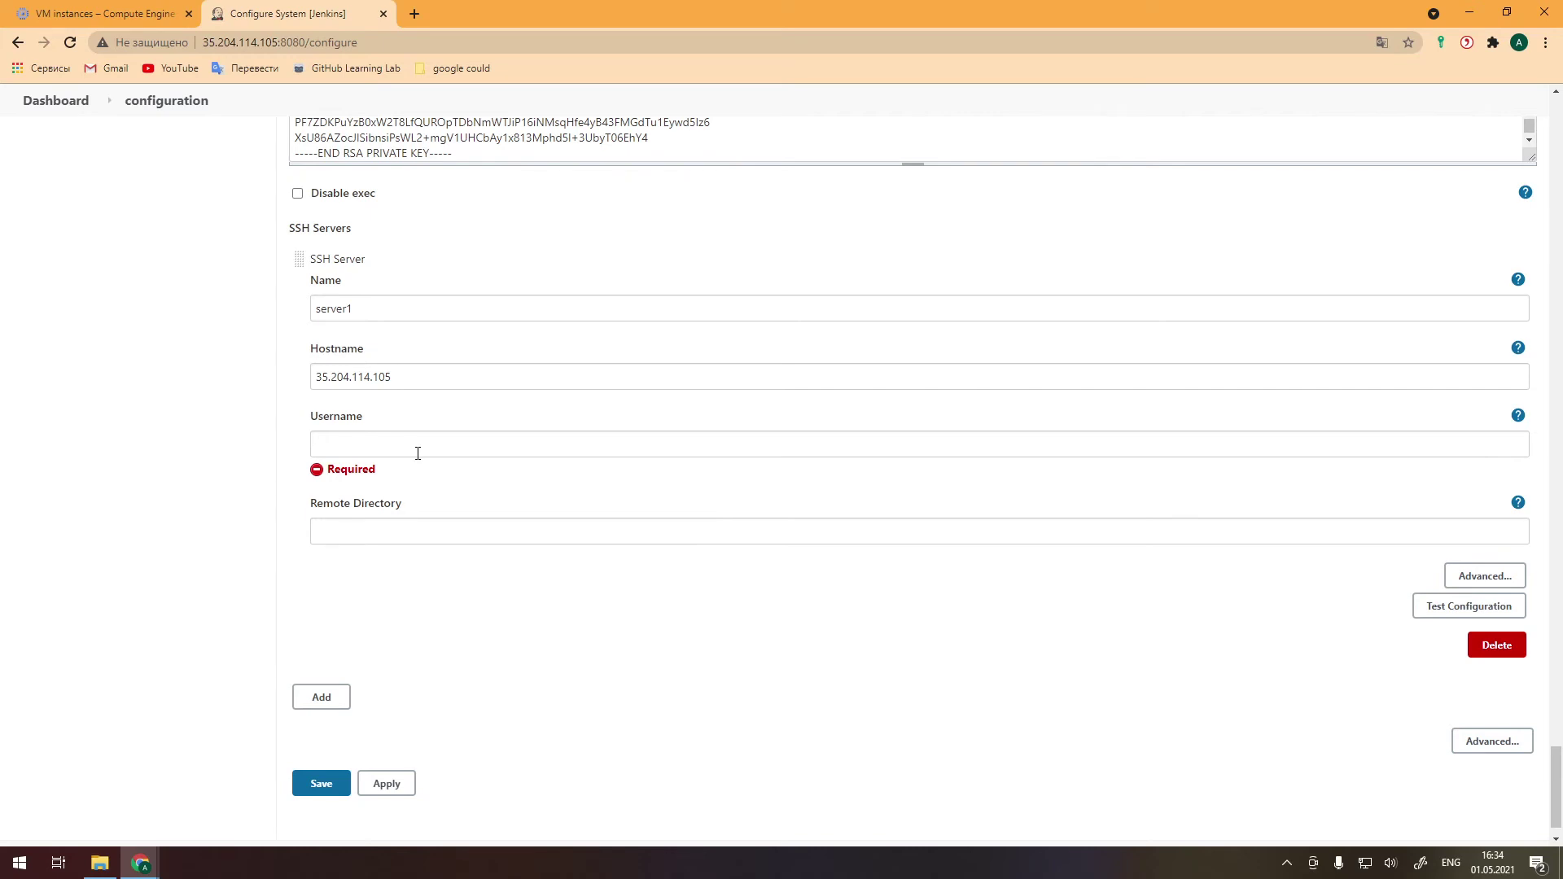
Switch back to the Google Cloud VM instances list
click(103, 14)
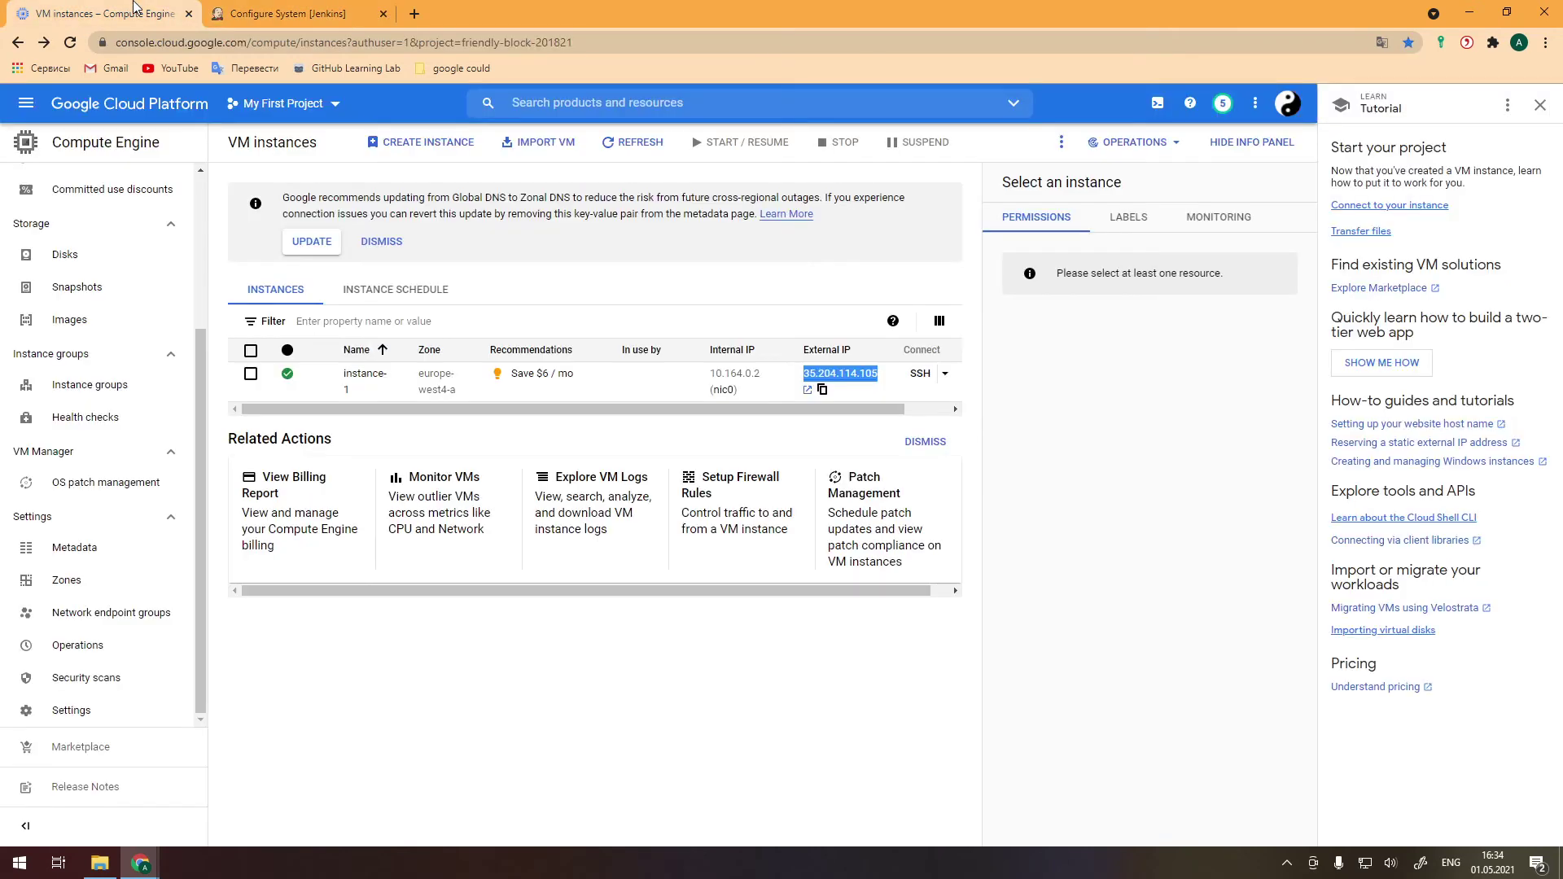
click(269, 13)
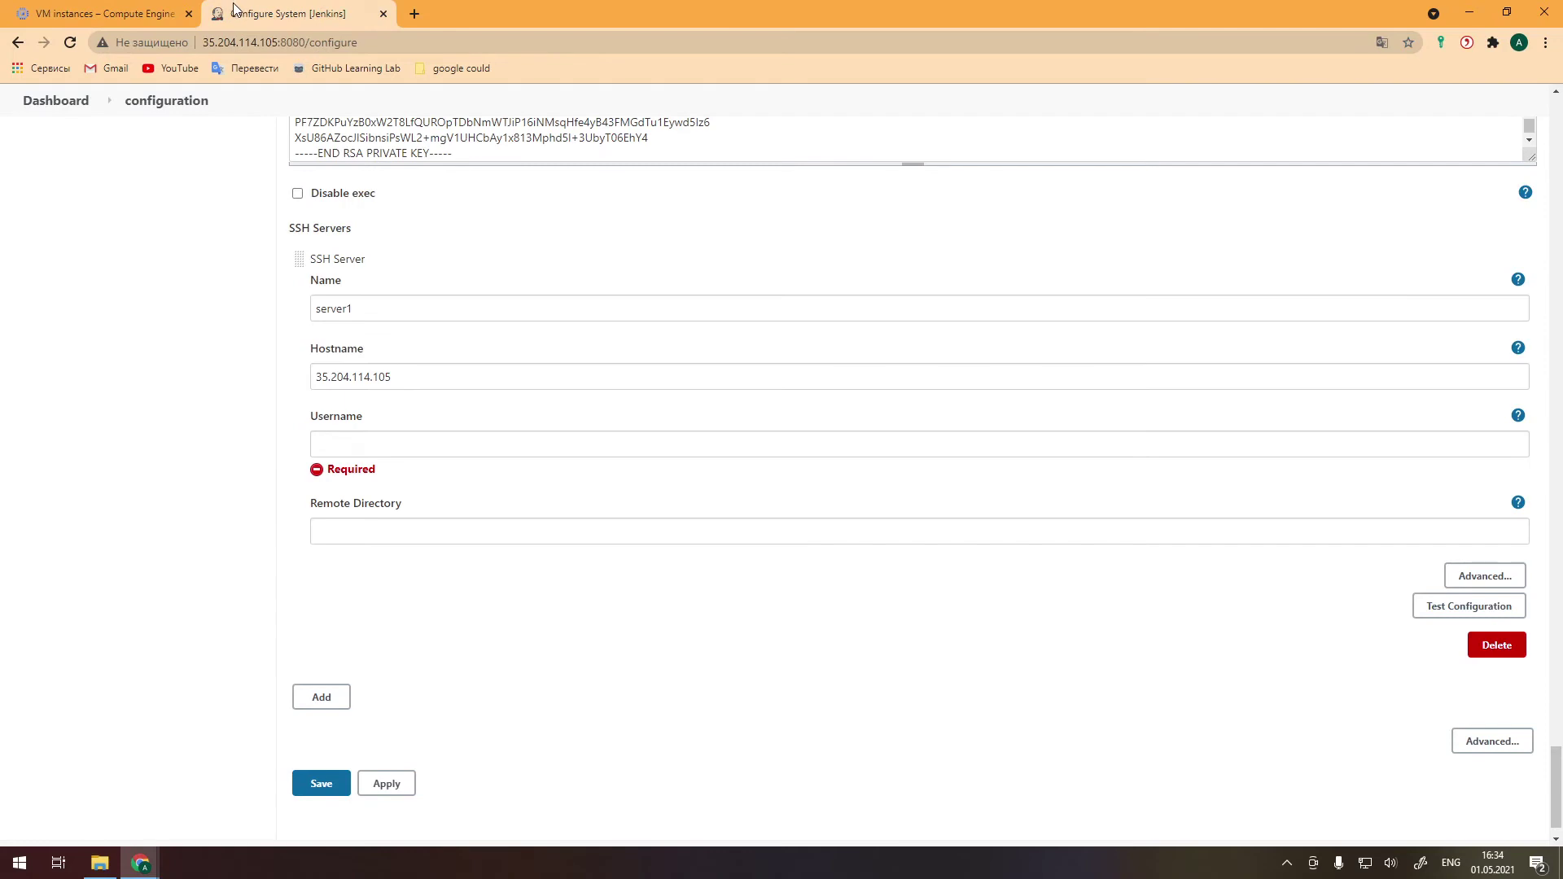
click(104, 14)
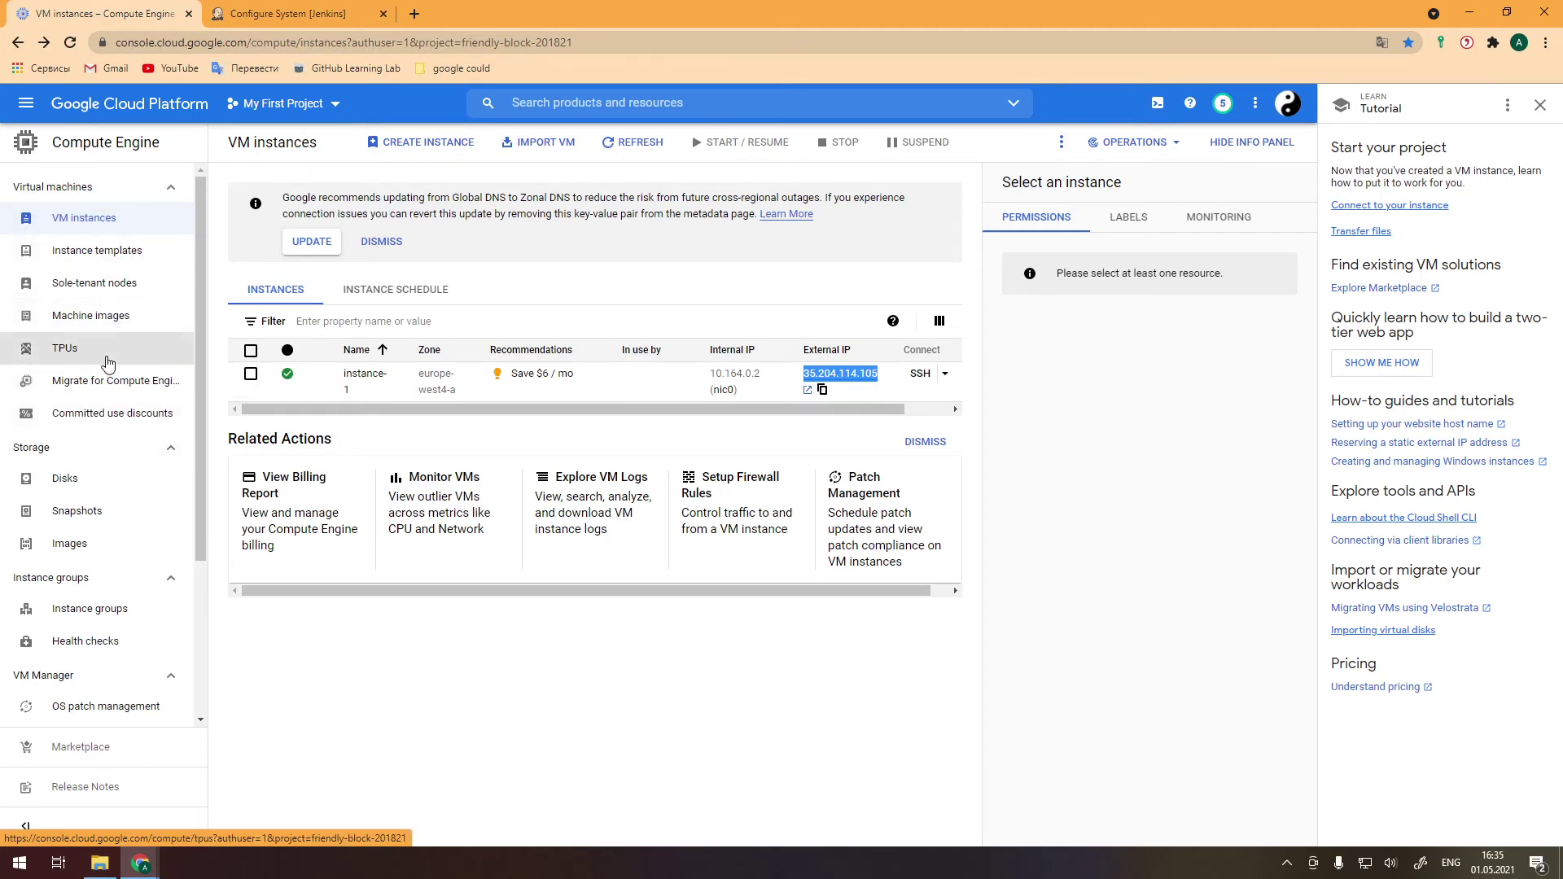
click(367, 320)
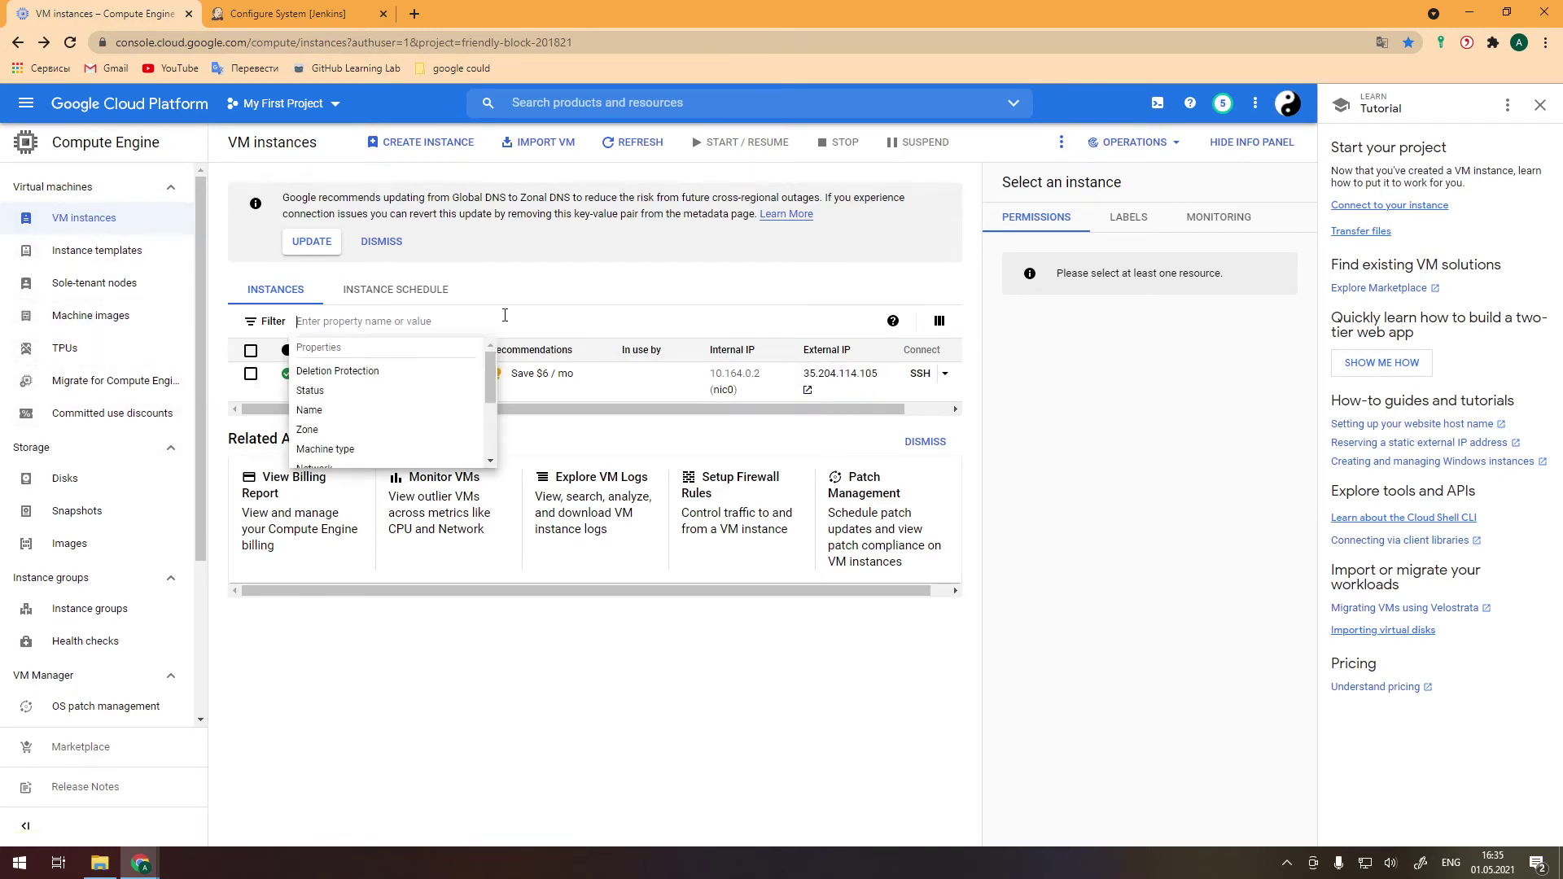
Edit instance-1, delete its existing jenkins SSH key, and add a blank key item
click(550, 277)
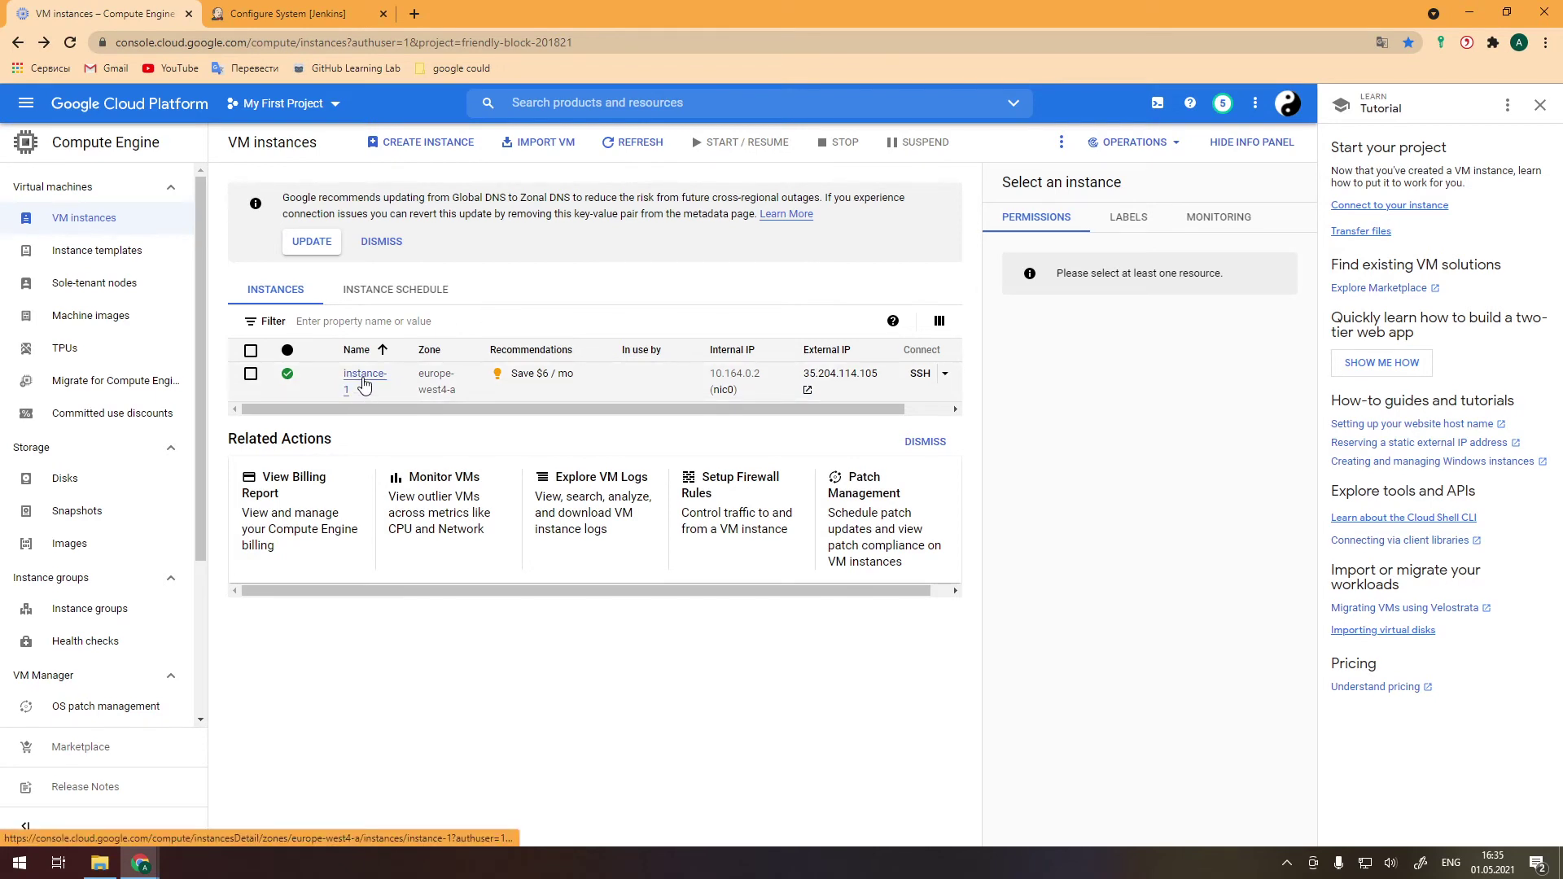
click(363, 376)
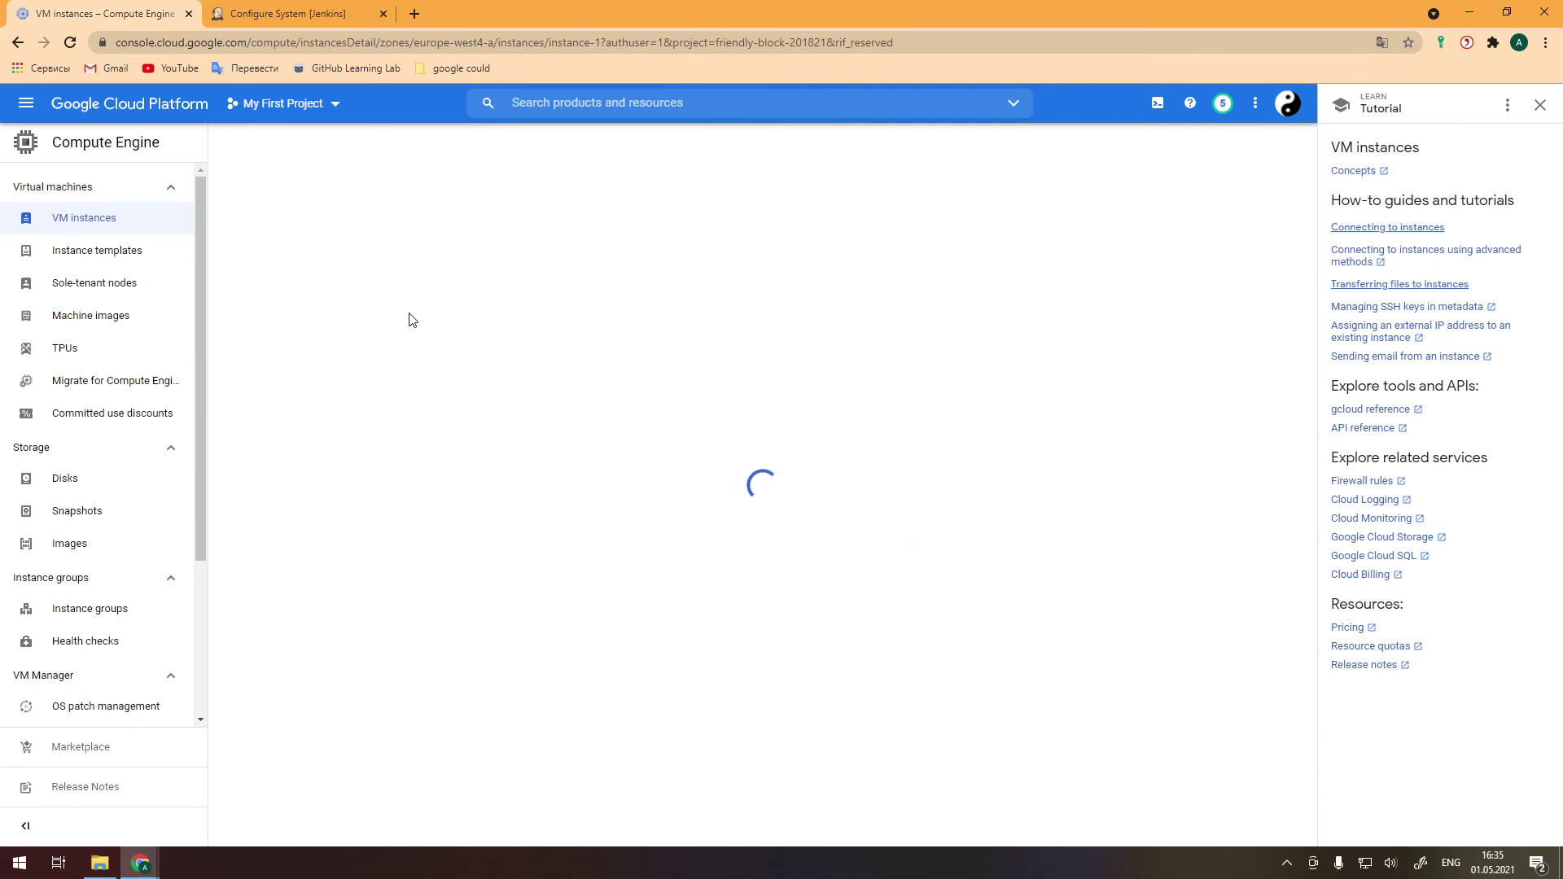
click(471, 144)
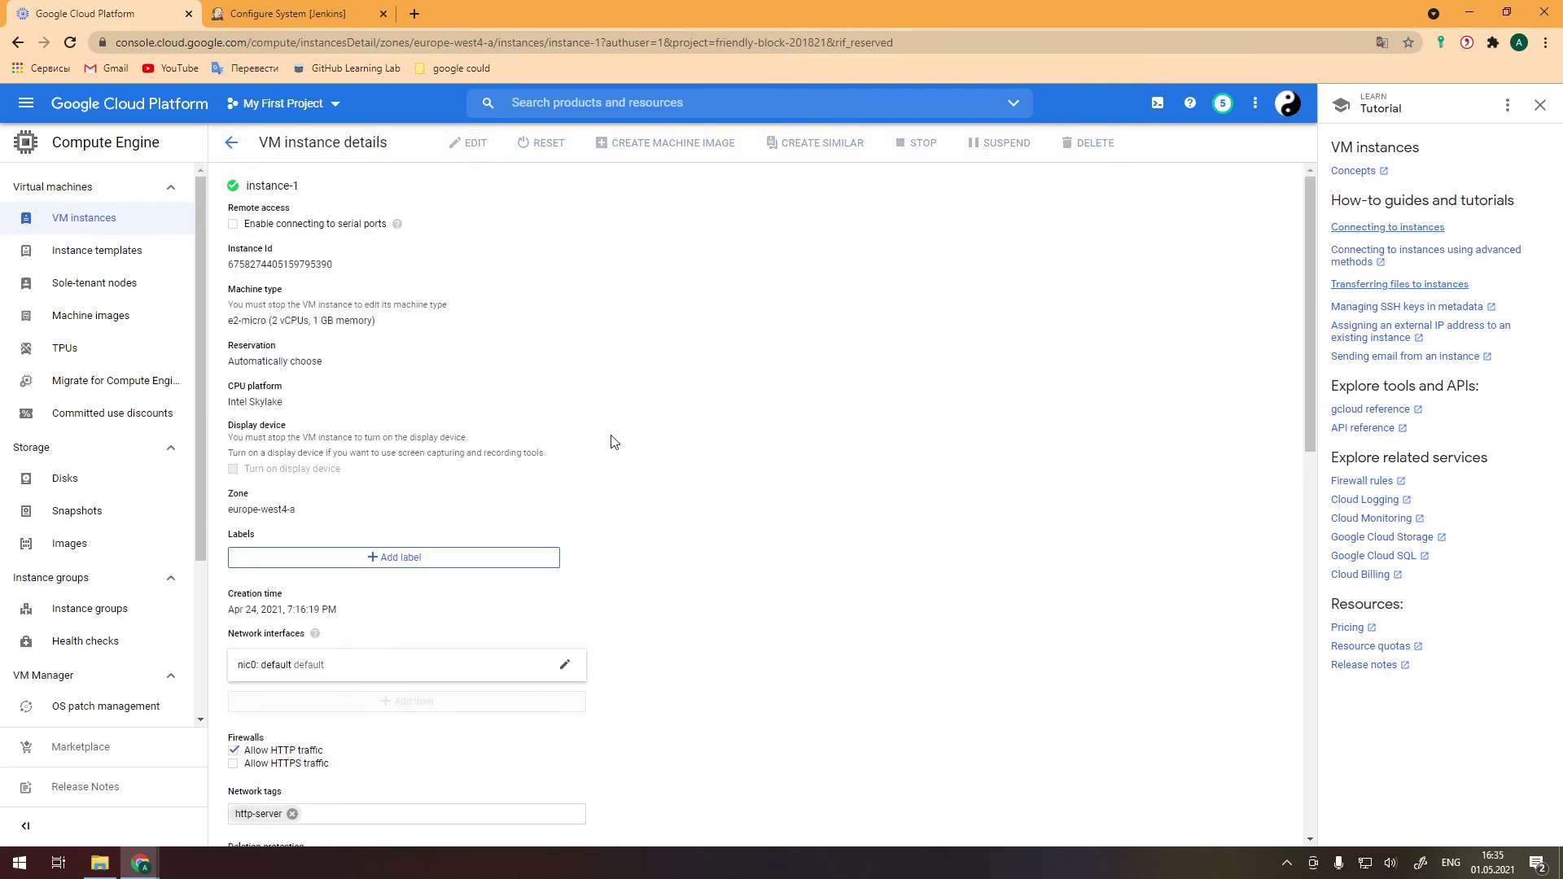
scroll(637, 430, down, 5)
scroll(636, 430, down, 5)
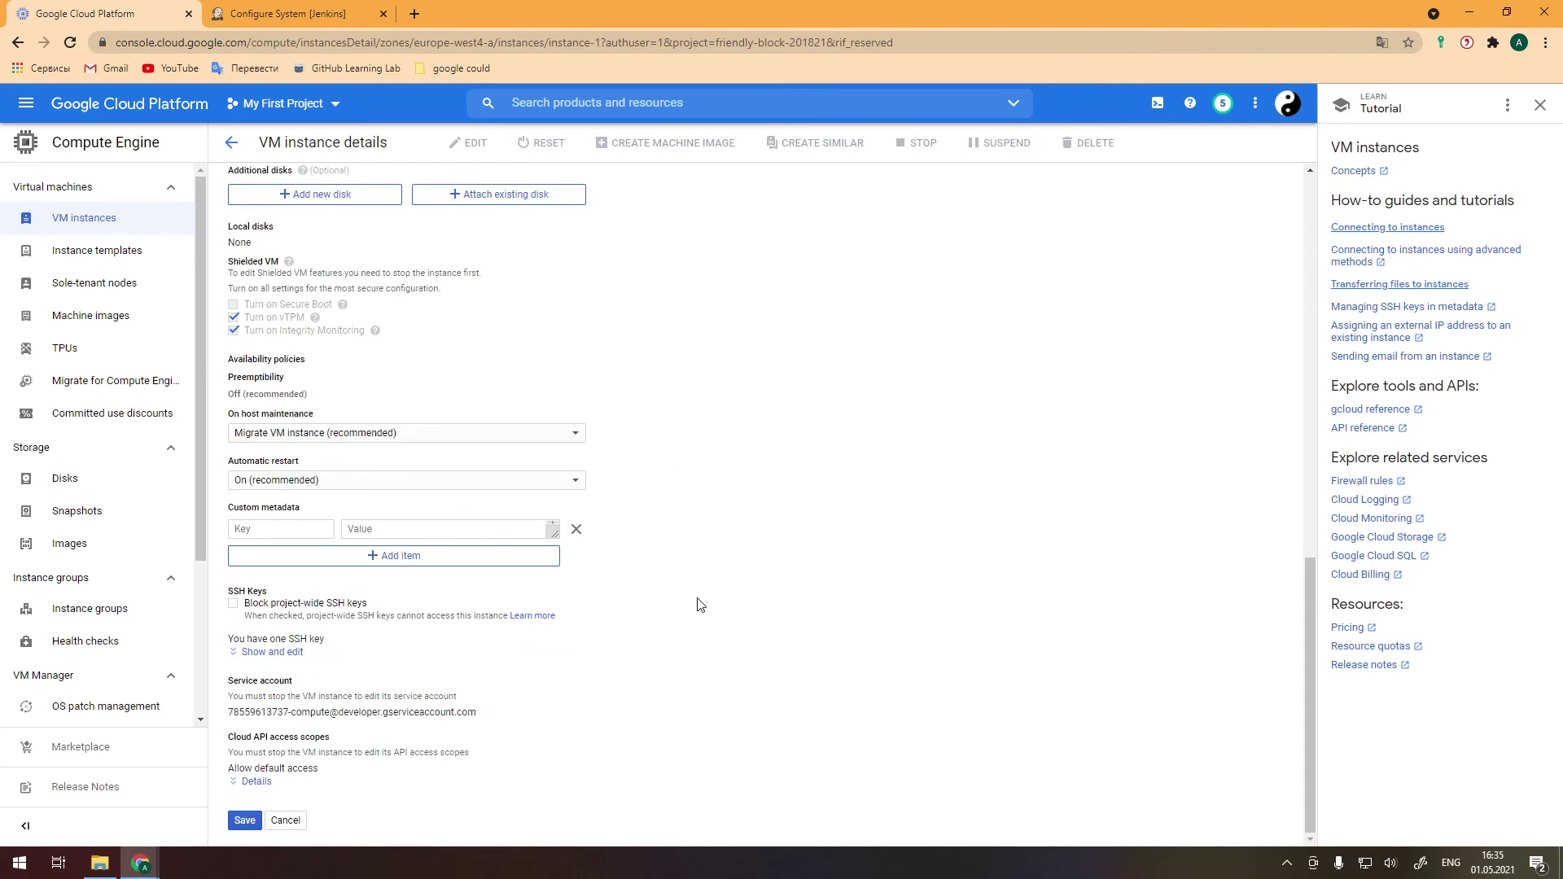
click(245, 652)
scroll(365, 612, down, 1)
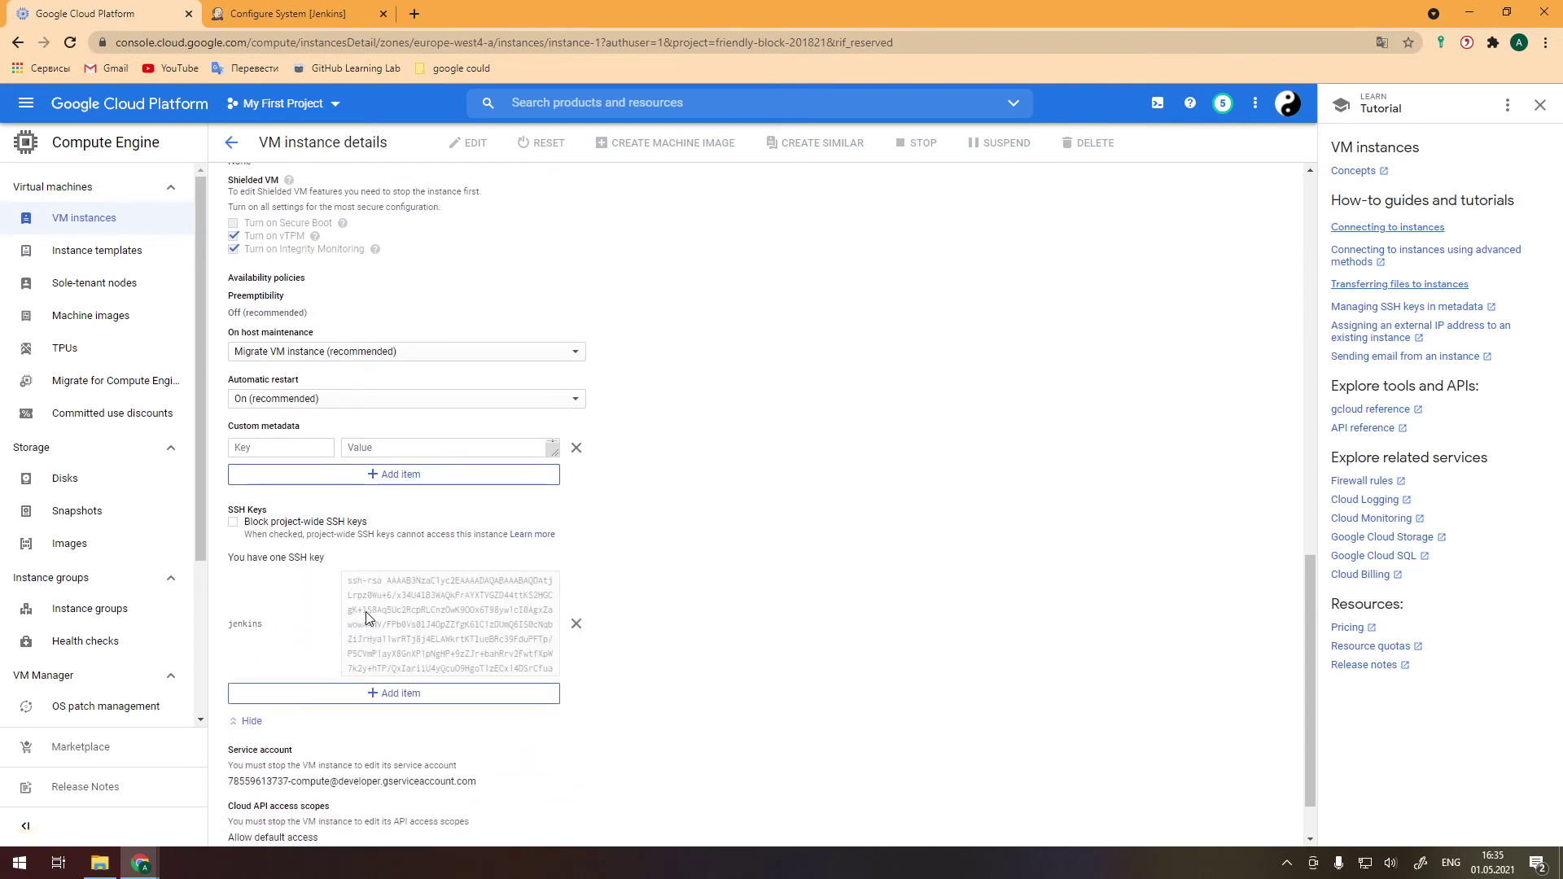
click(578, 625)
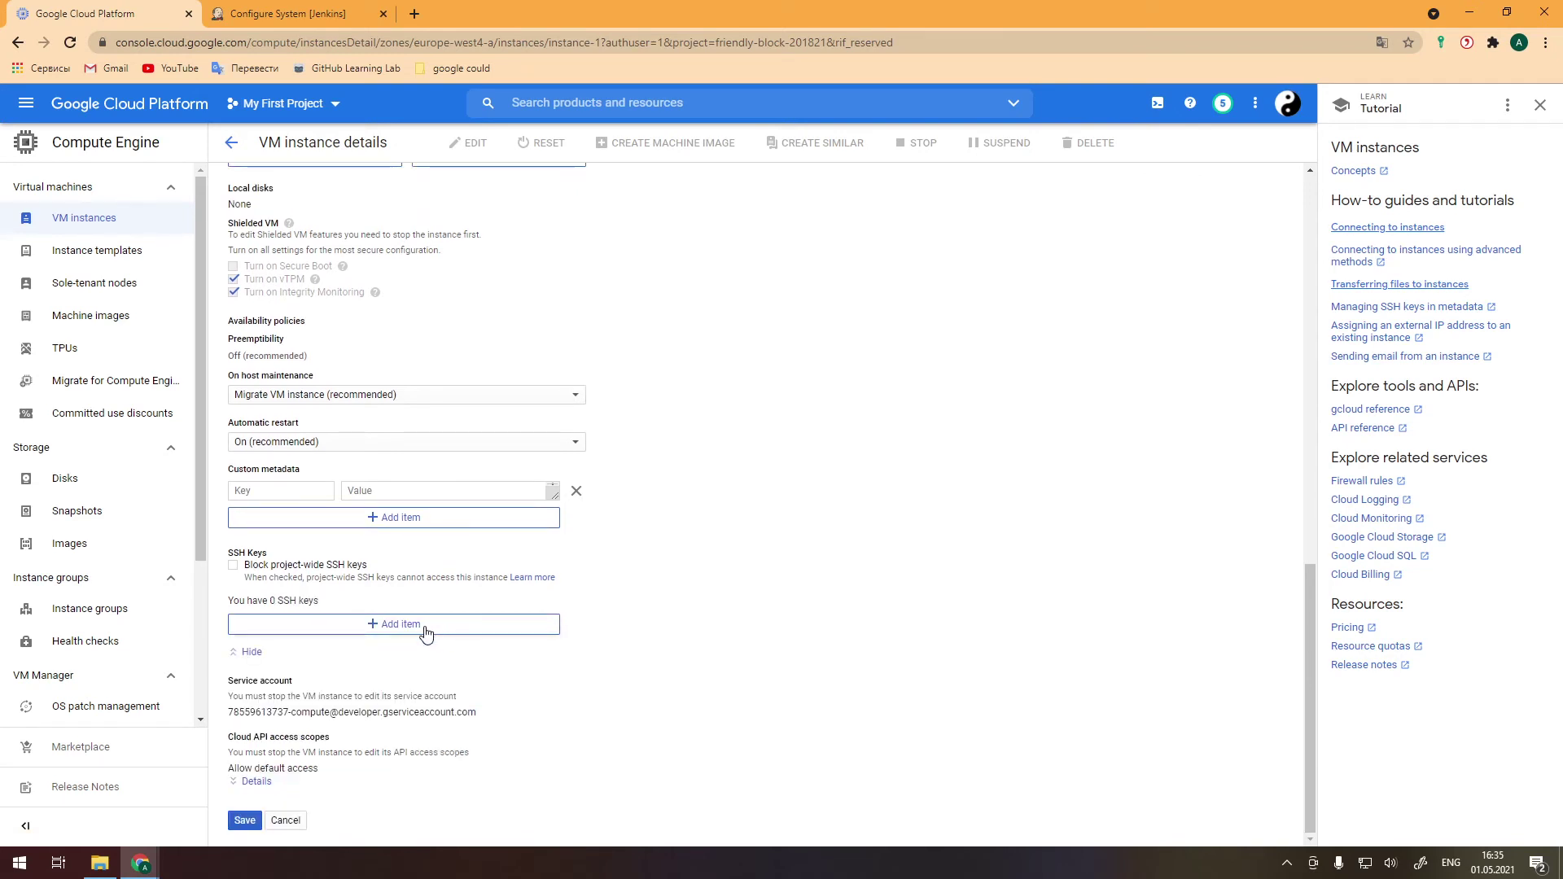
click(373, 627)
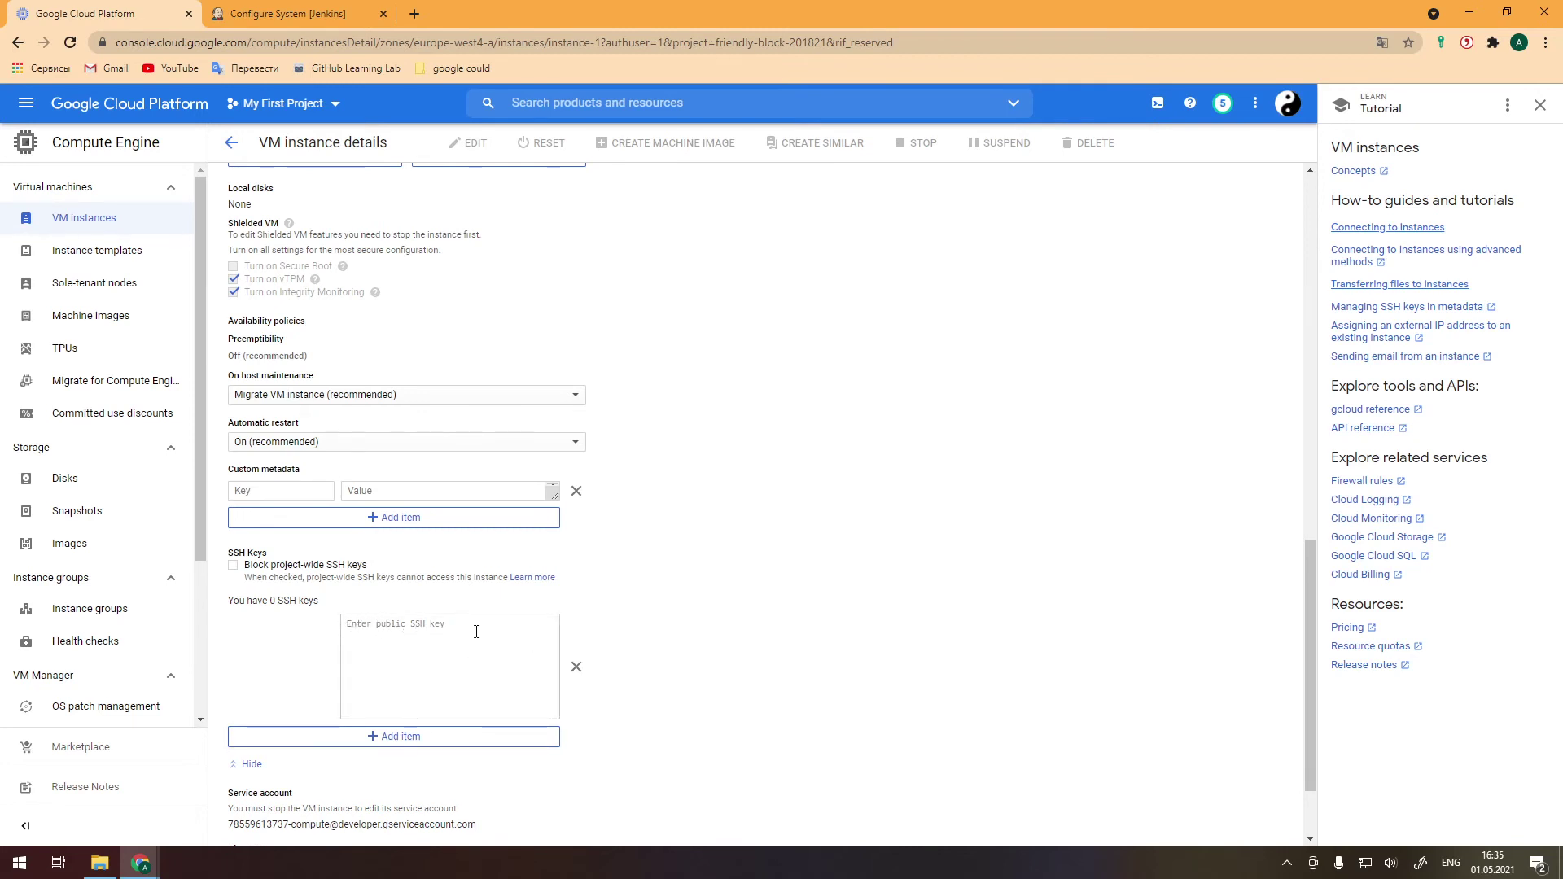
mouse_move(140, 864)
click(184, 788)
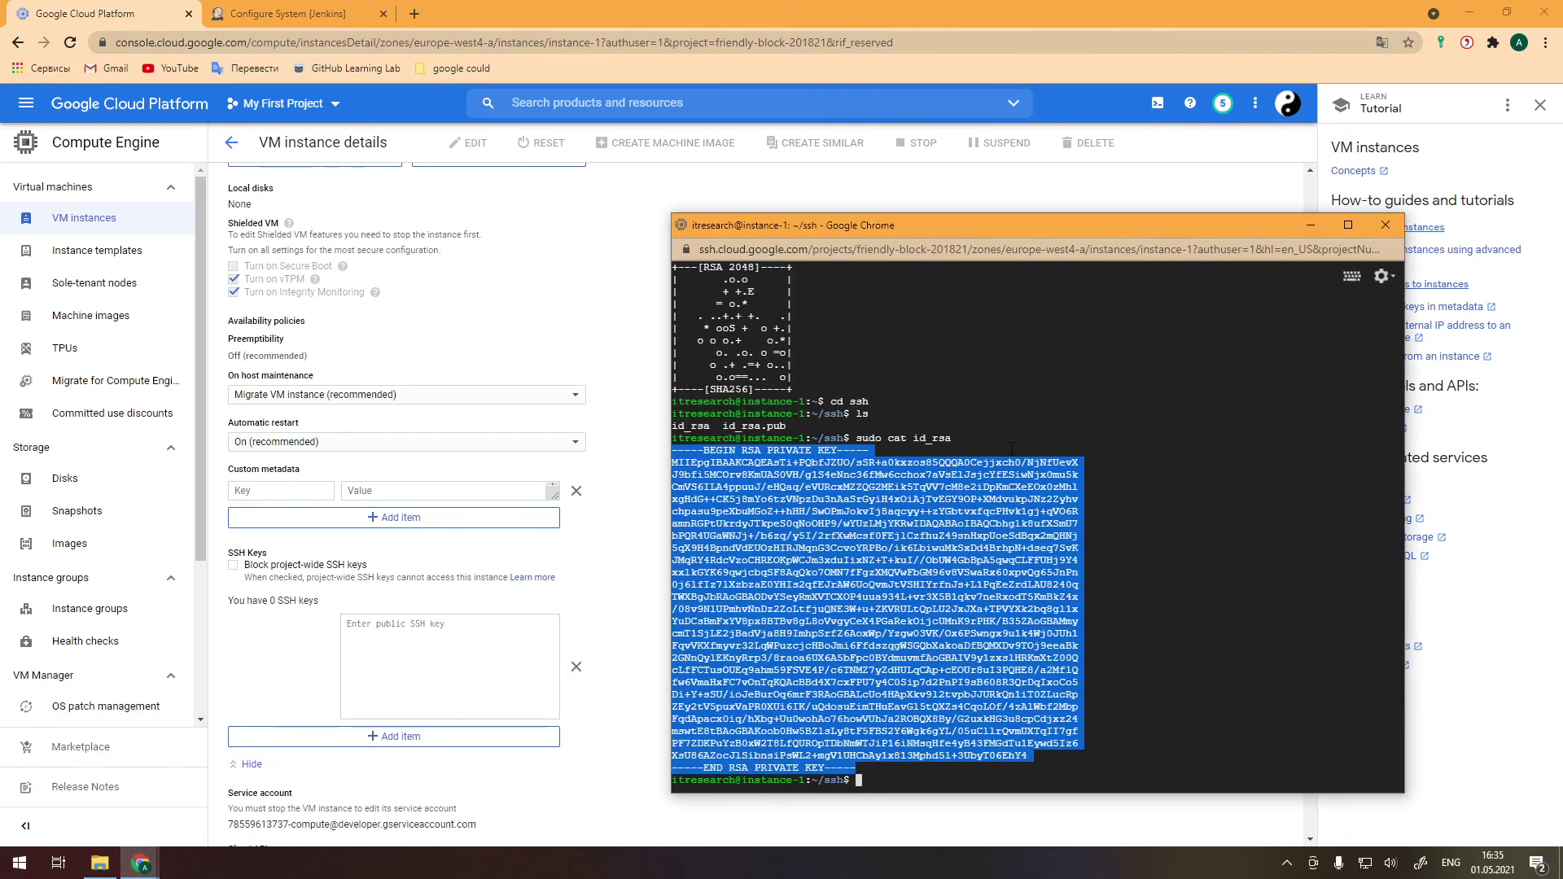
Rerun the cat command in the terminal to print the id_rsa.pub public key
key(Up)
text(.)
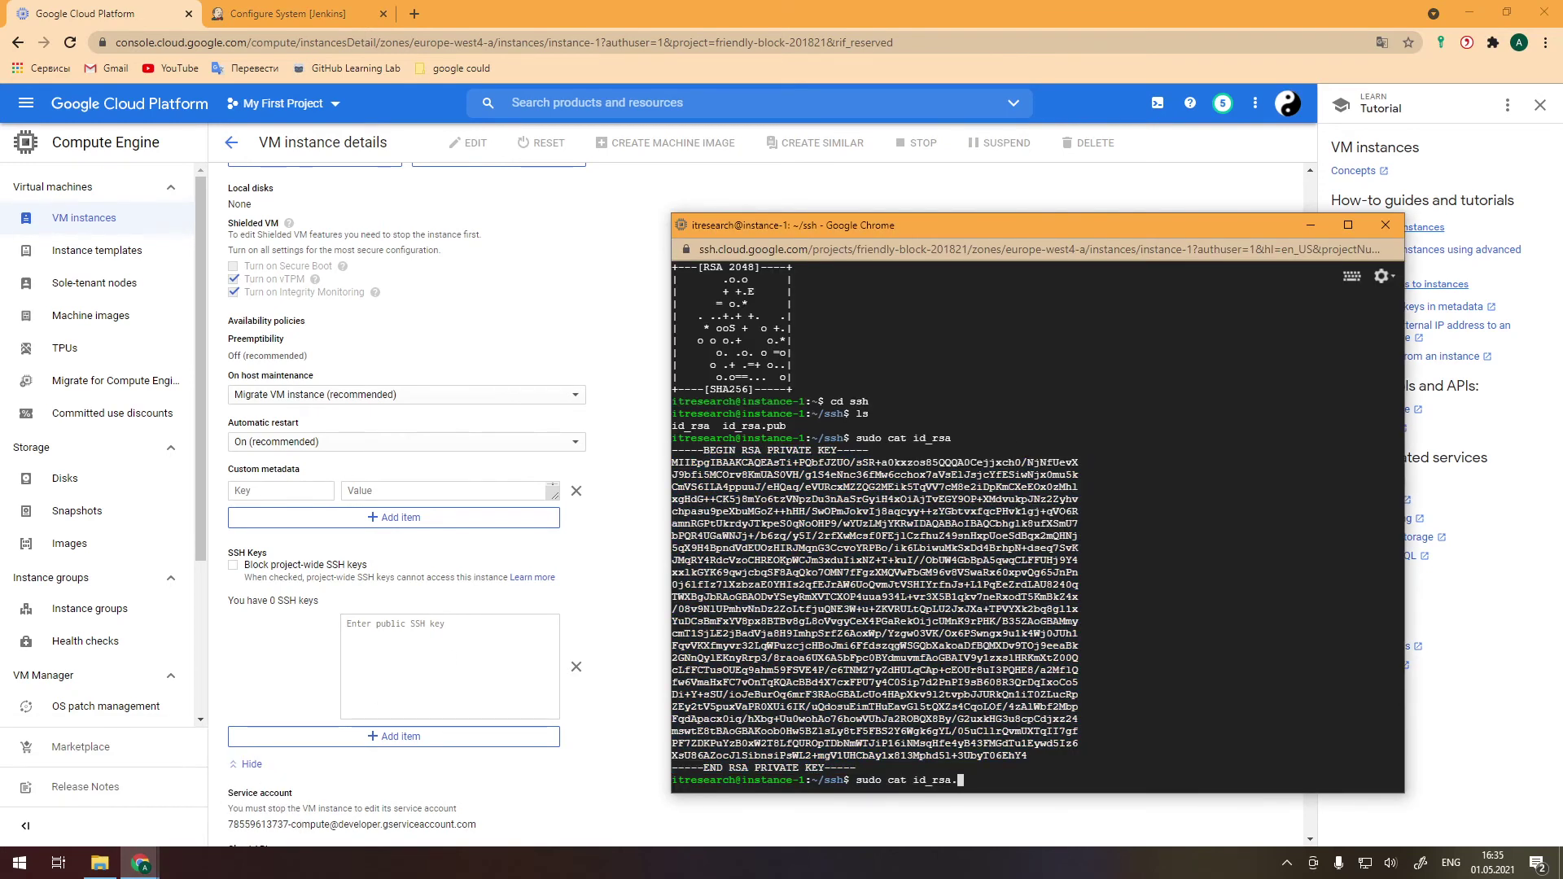
text(pub \)
key(Return)
text(sudo cat id_rsa.pub \)
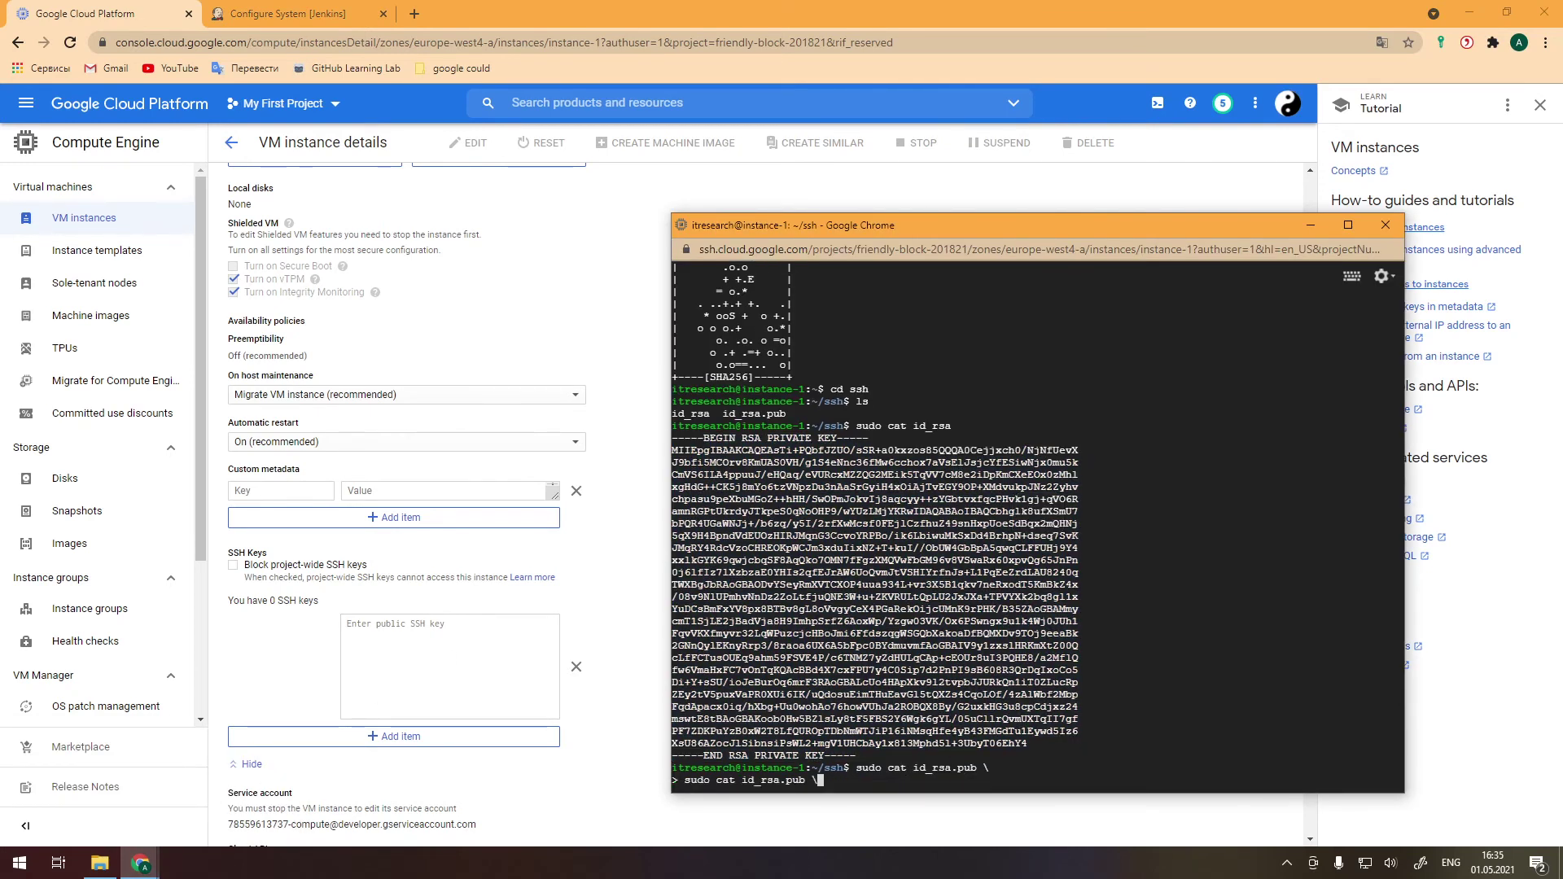
key(ctrl+c)
key(Up)
key(BackSpace)
key(BackSpace)
key(Return)
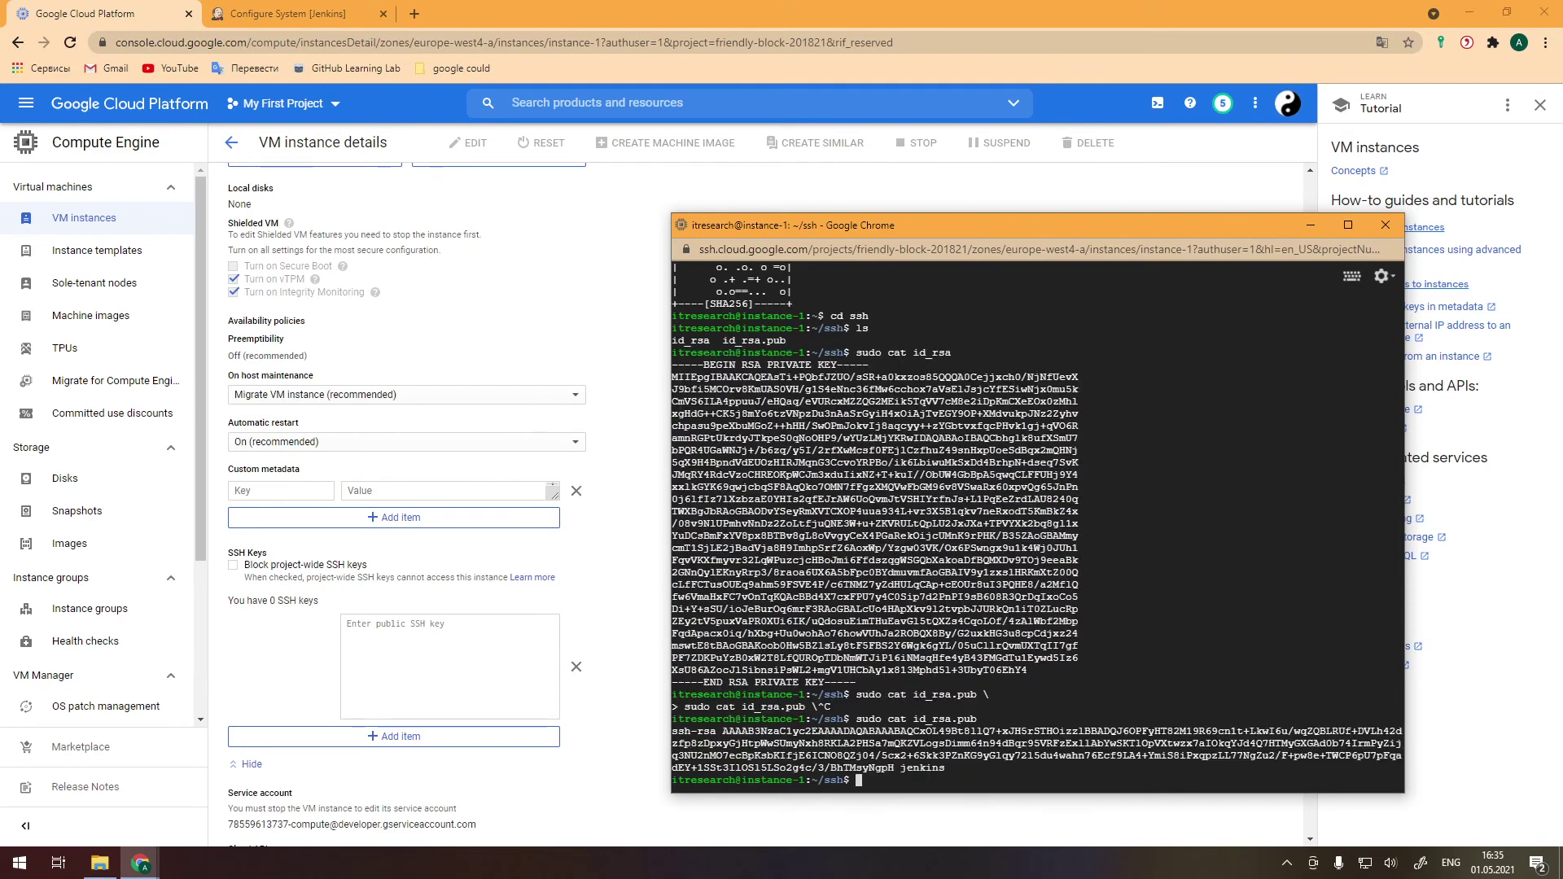
Copy the printed public key into instance-1's new SSH key entry
drag(947, 769, 674, 730)
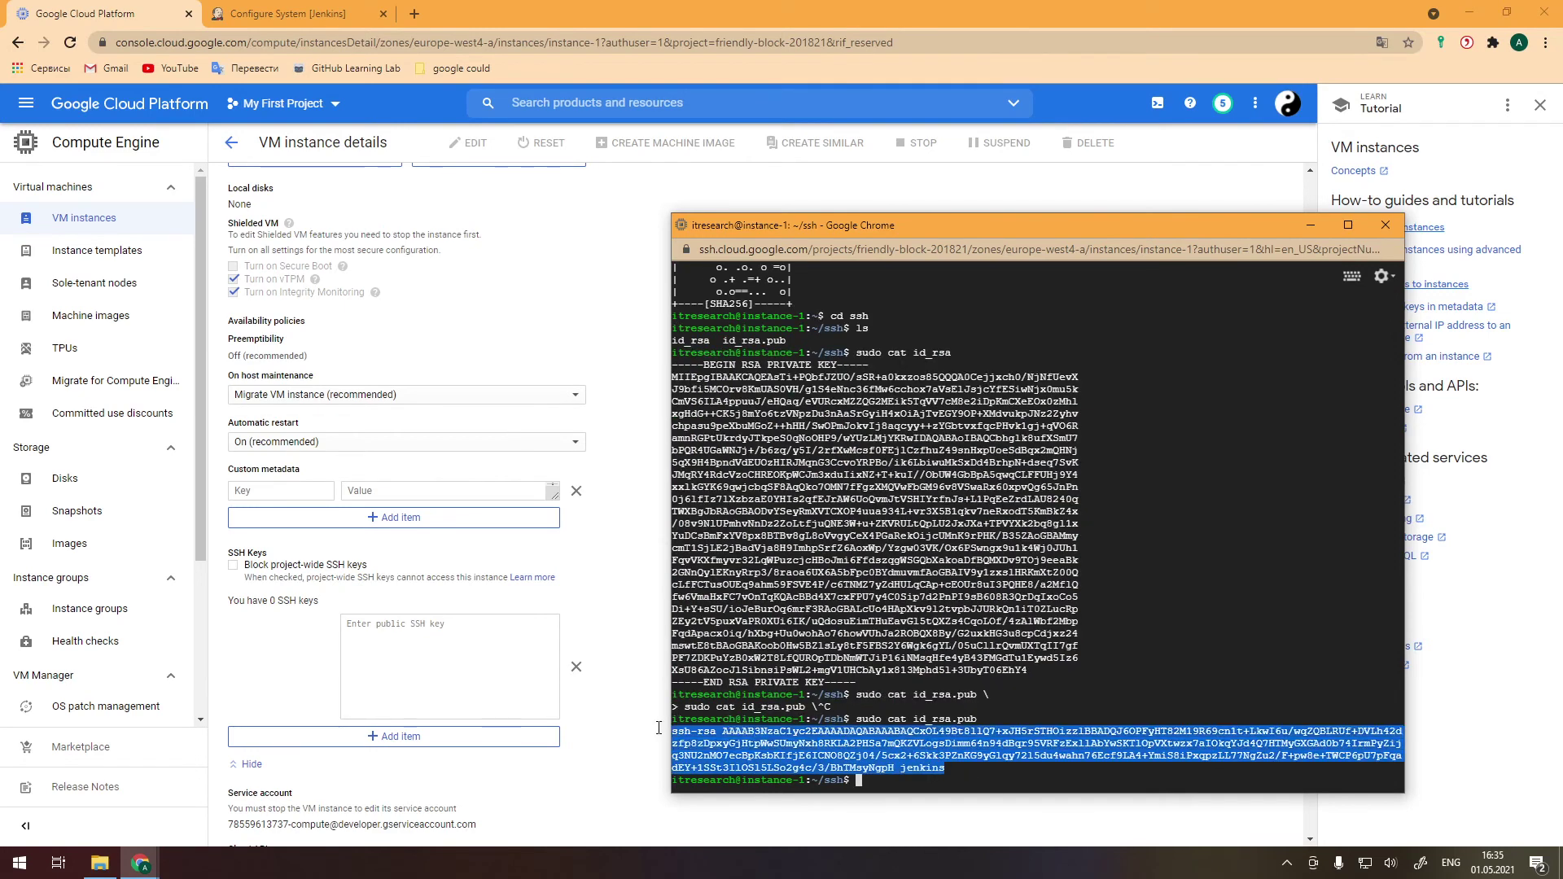
key(ctrl+c)
click(434, 677)
key(ctrl+v)
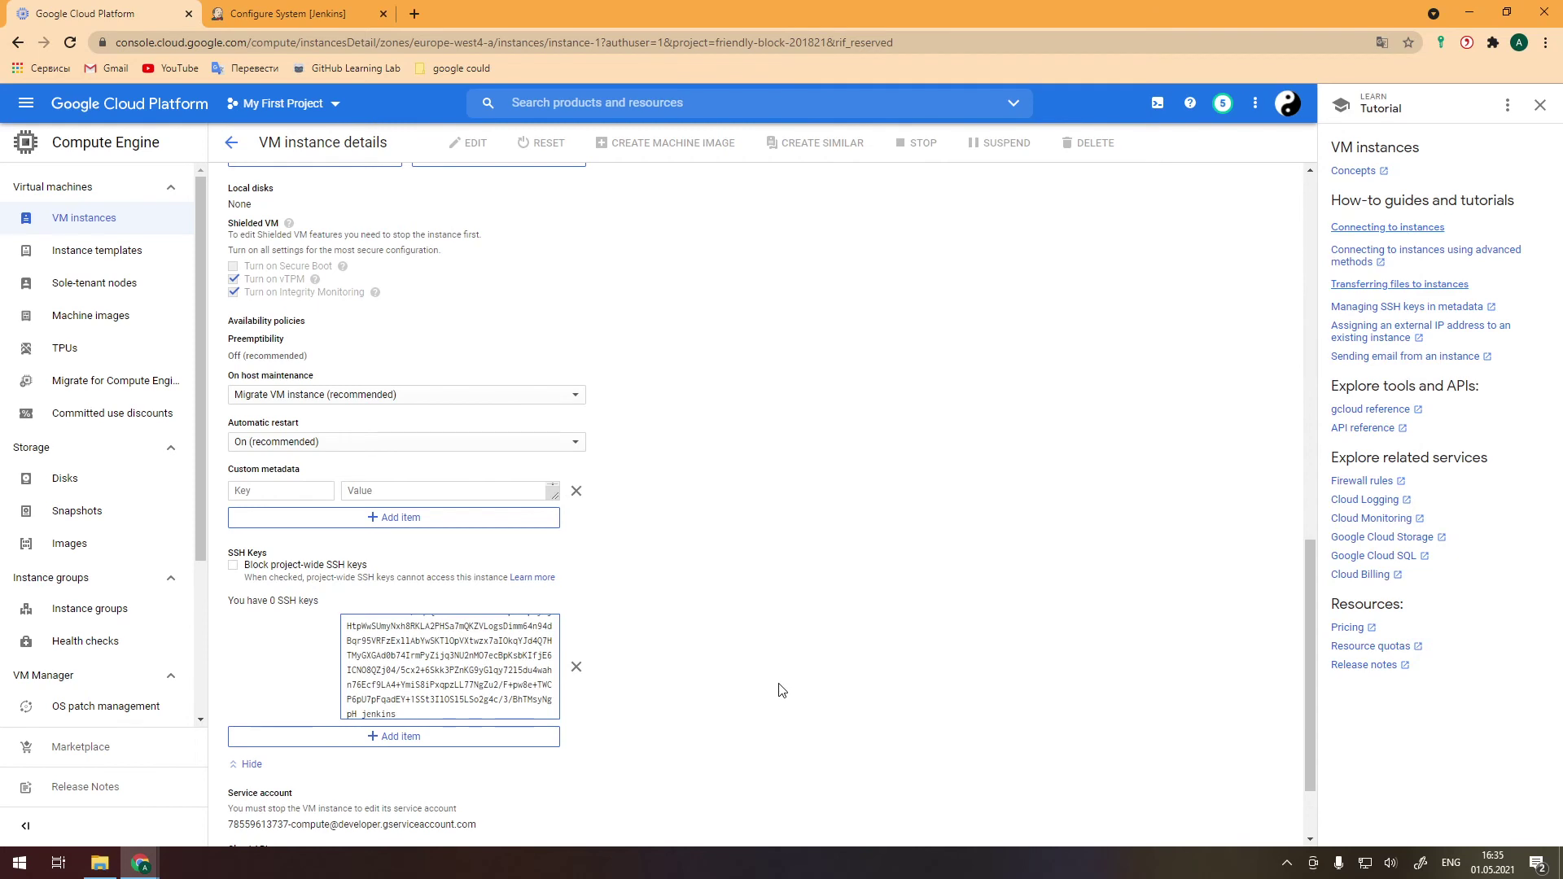
Remove the extra empty key field, save instance-1, then go to Jenkins' server1 Username field
click(525, 735)
click(577, 780)
scroll(812, 689, down, 2)
click(245, 825)
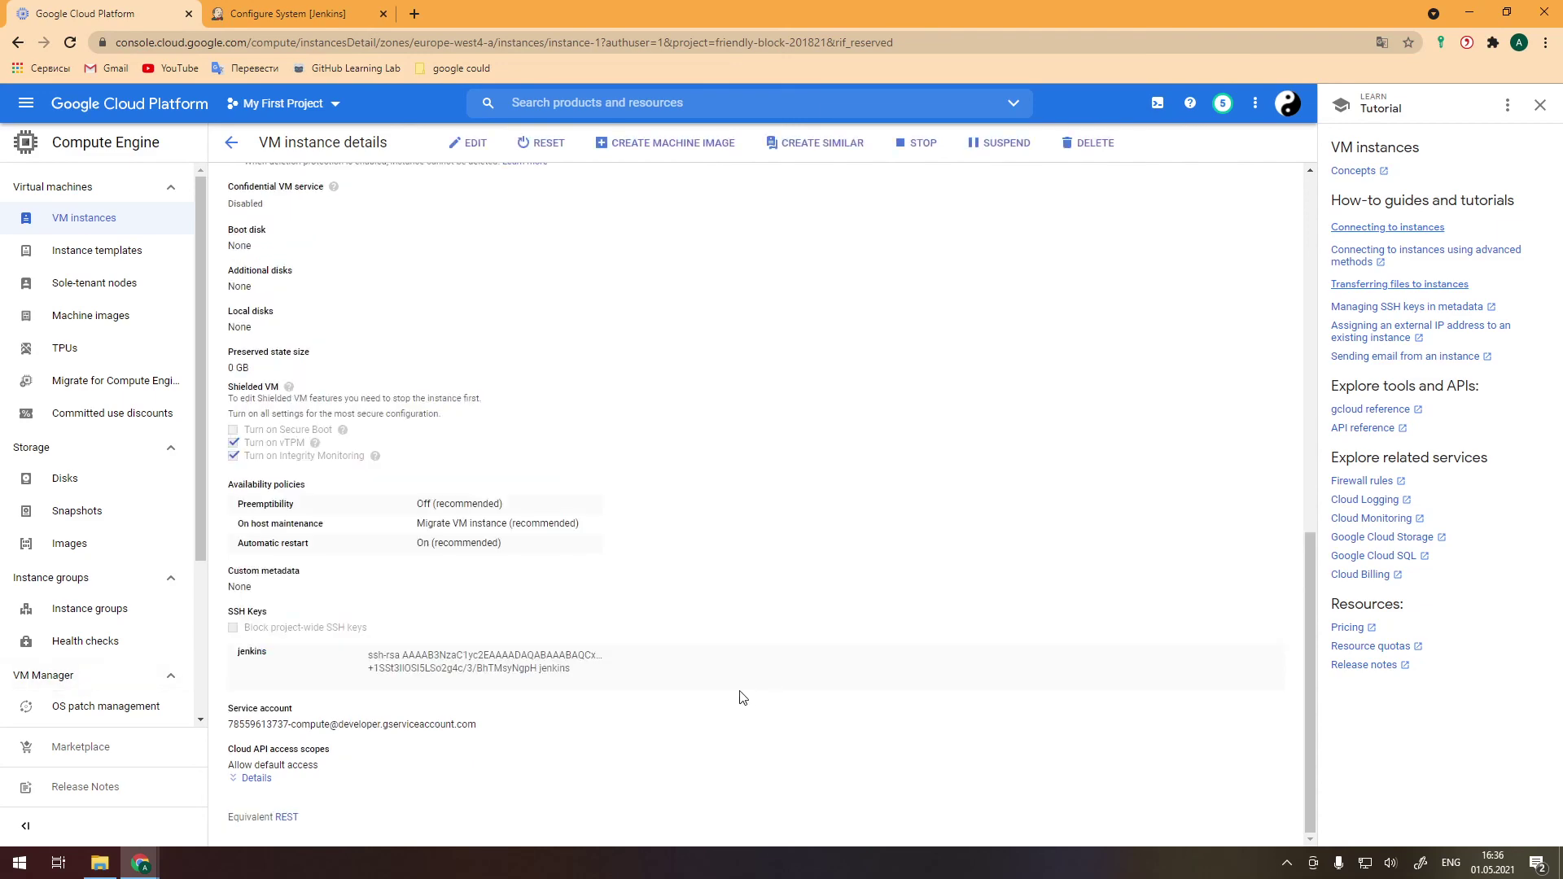
scroll(734, 679, up, 5)
scroll(733, 672, up, 5)
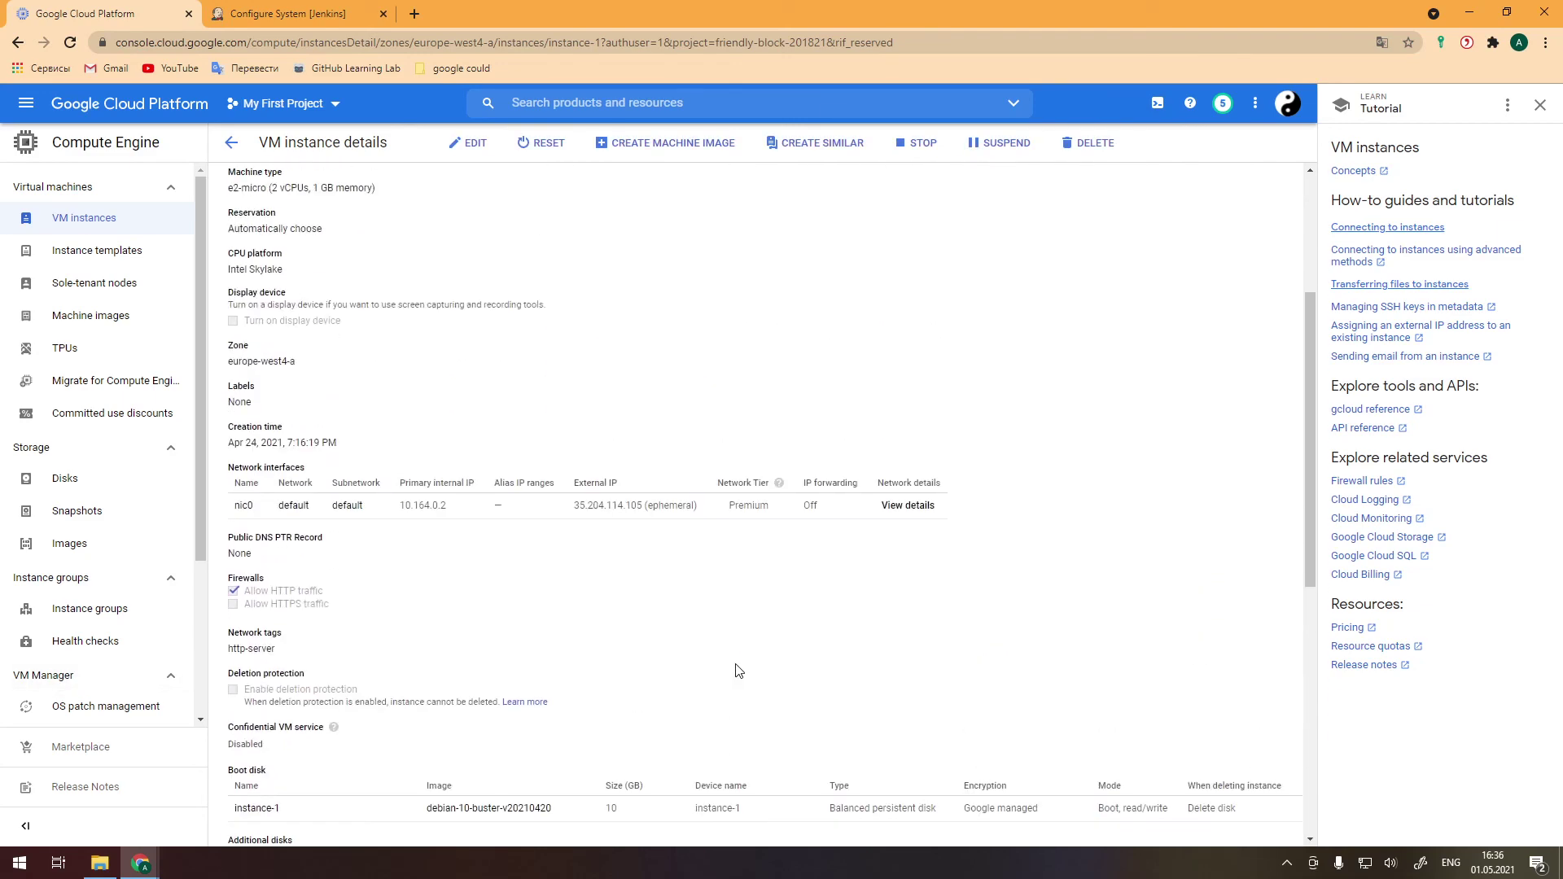
click(288, 14)
click(351, 445)
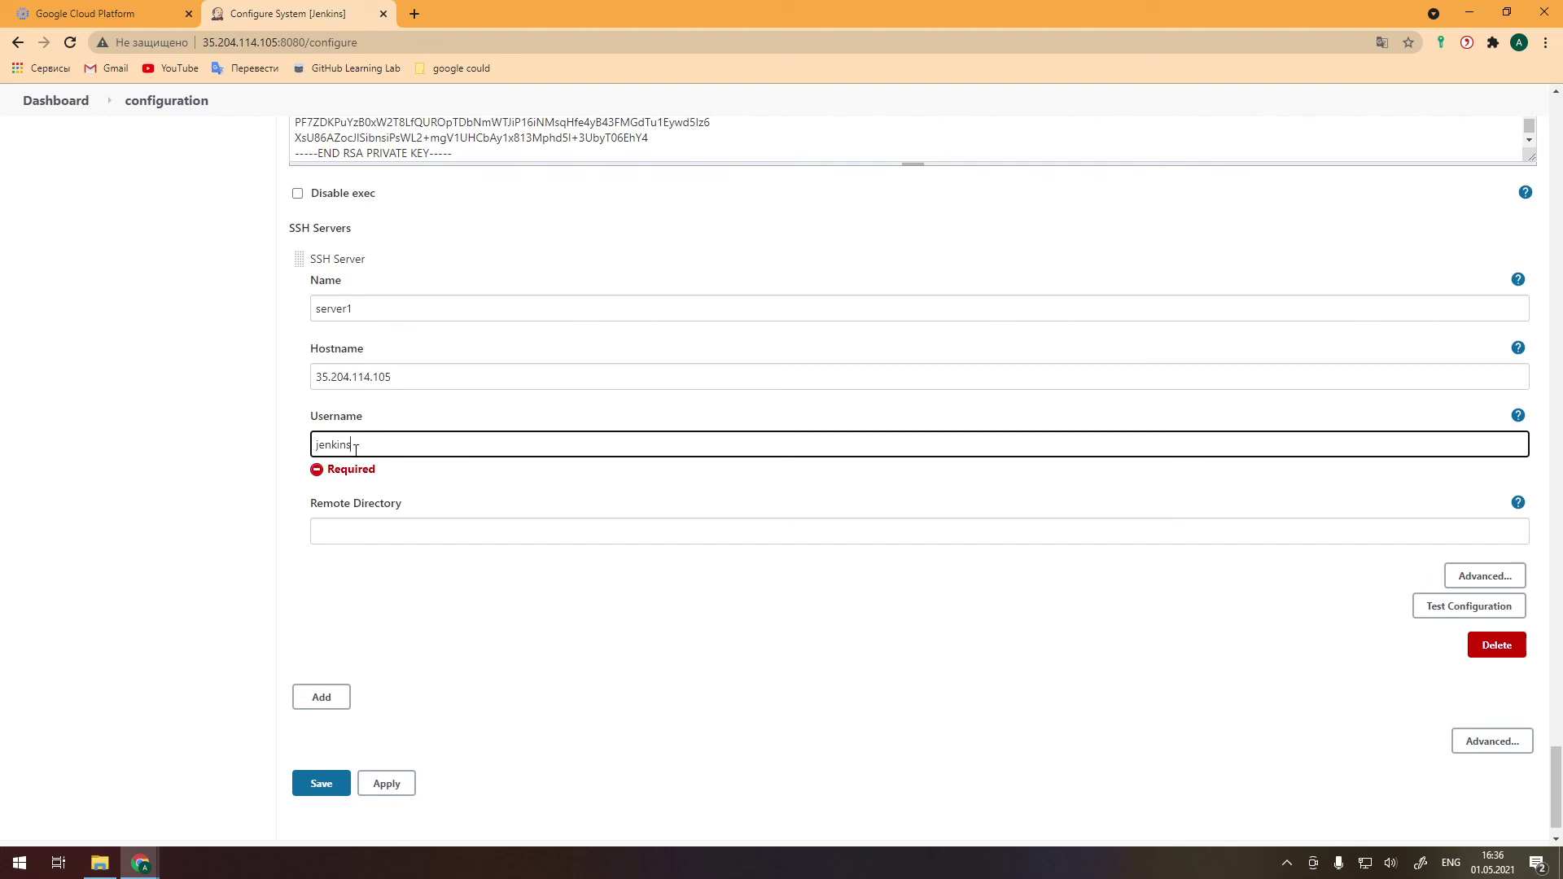
Set server1's remote directory to /opt and test the SSH connection
click(397, 529)
text(/opt)
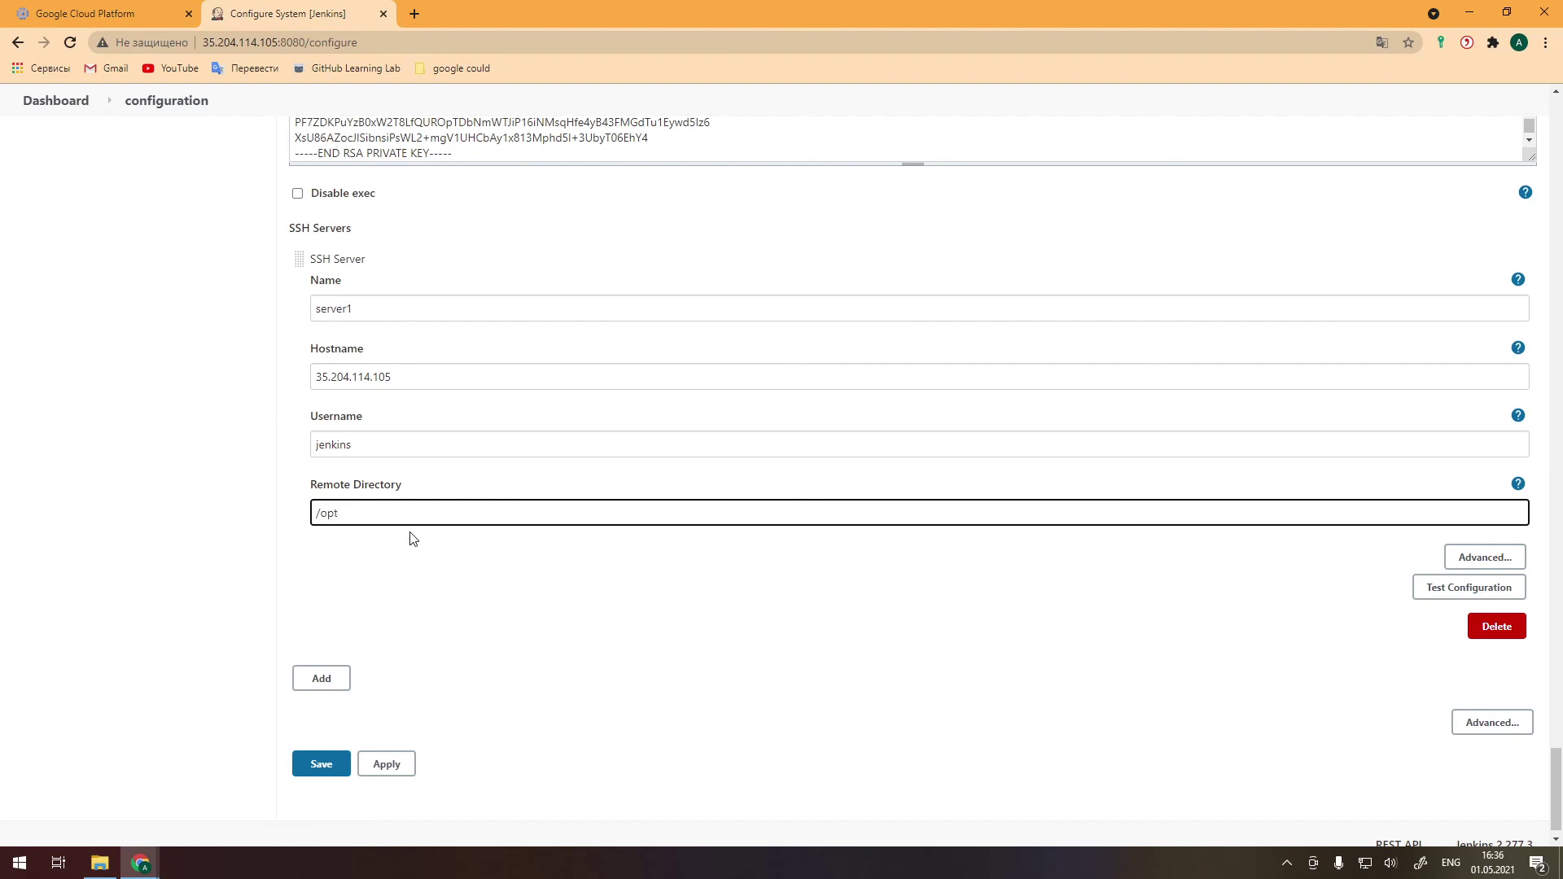
click(566, 538)
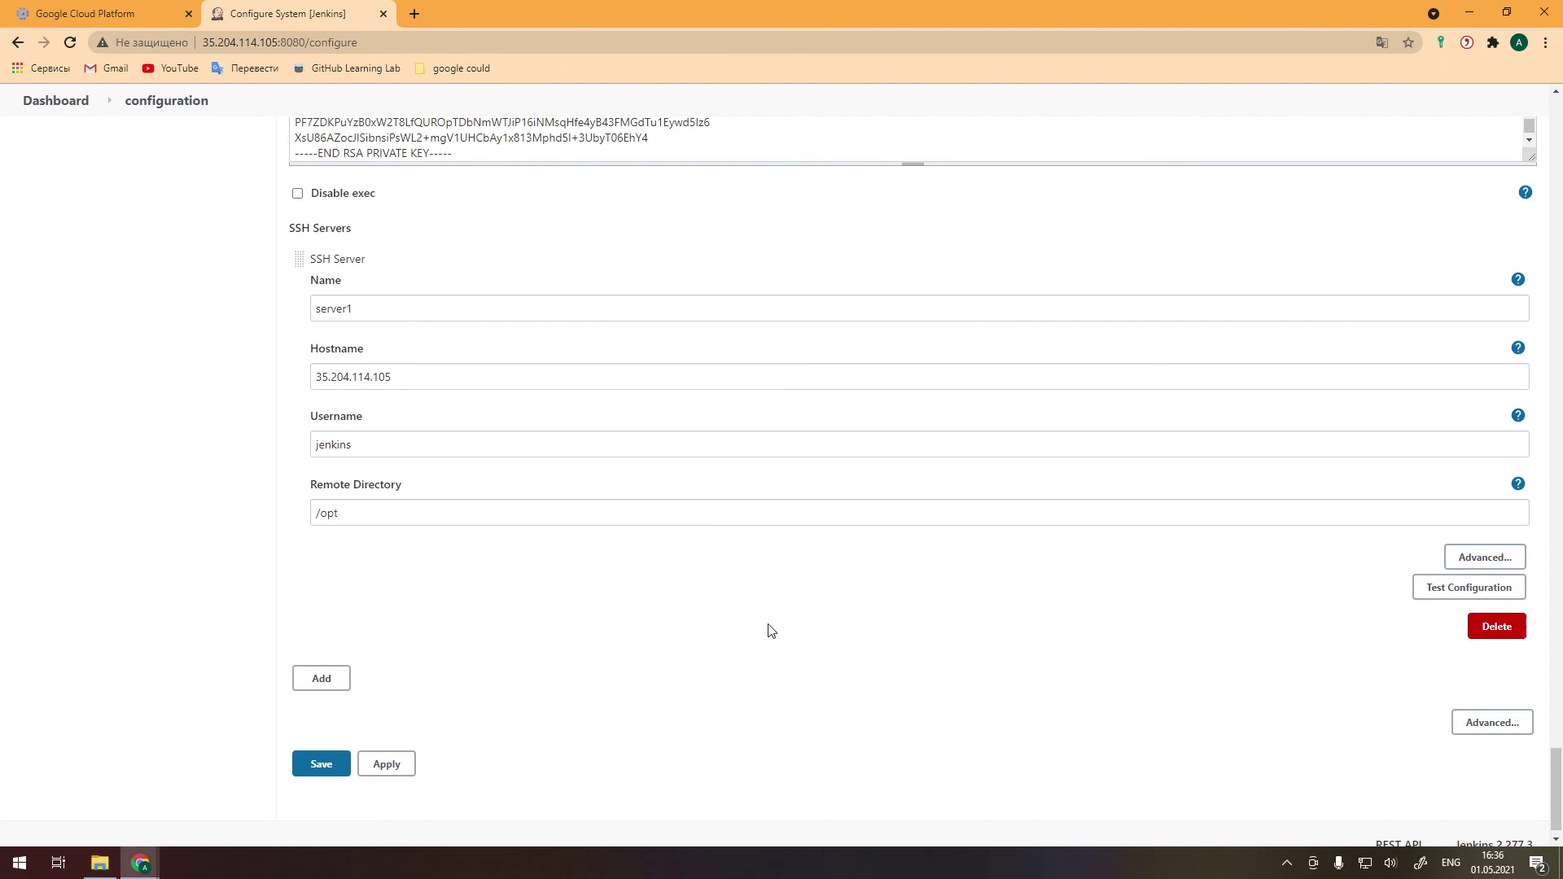
click(1430, 591)
Check the server1 test shows Success, then save the Configure System page
double_click(347, 588)
click(387, 765)
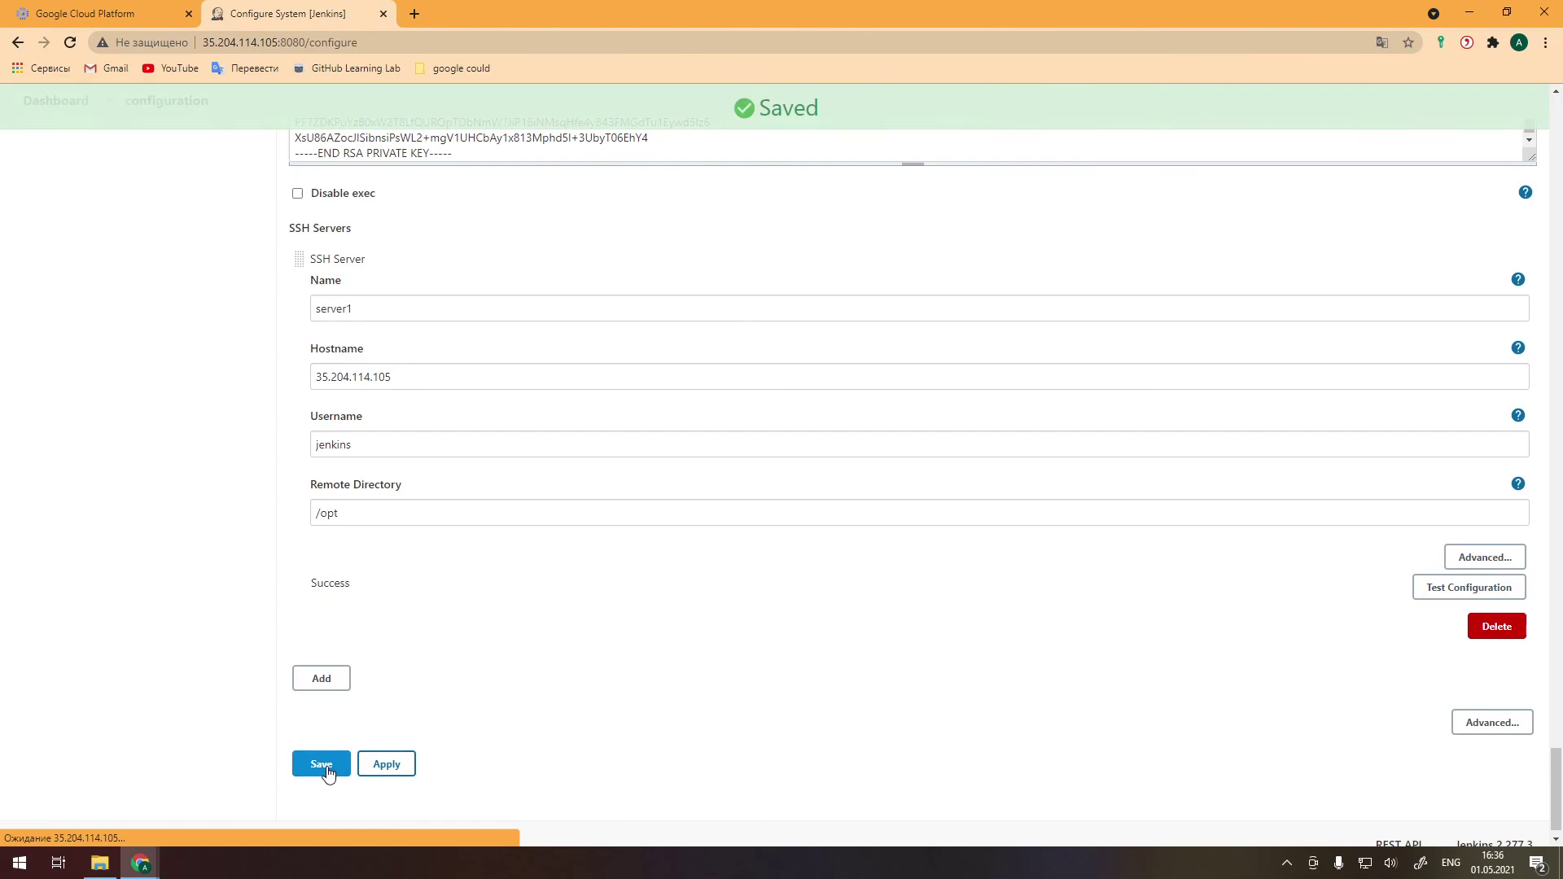